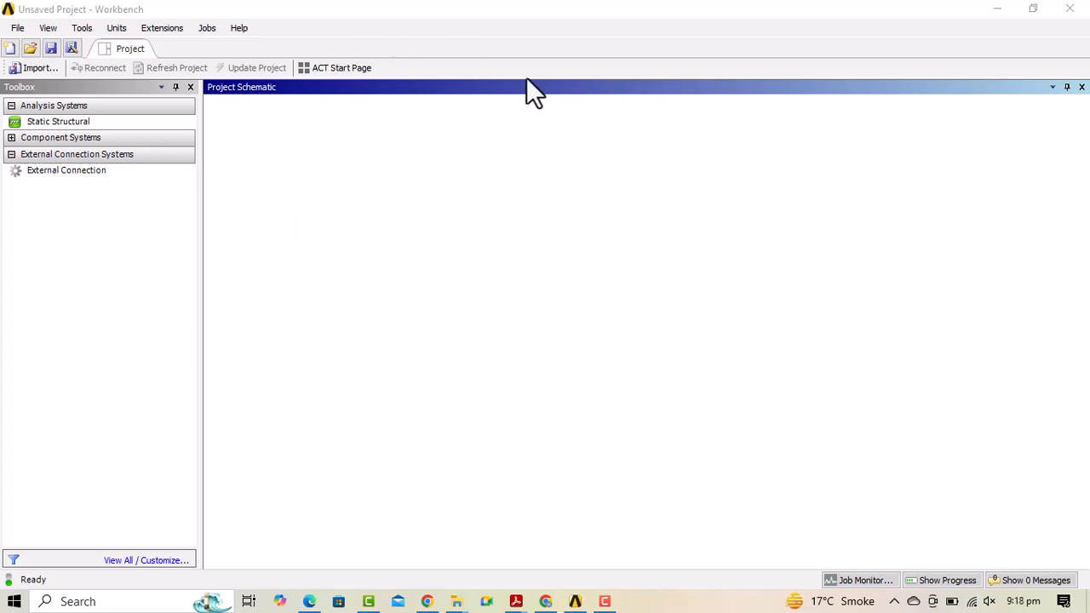
Browse the analysis systems, then add Static Structural to the project under its default name.
{"action": "left_click", "coordinate": [150, 559]}
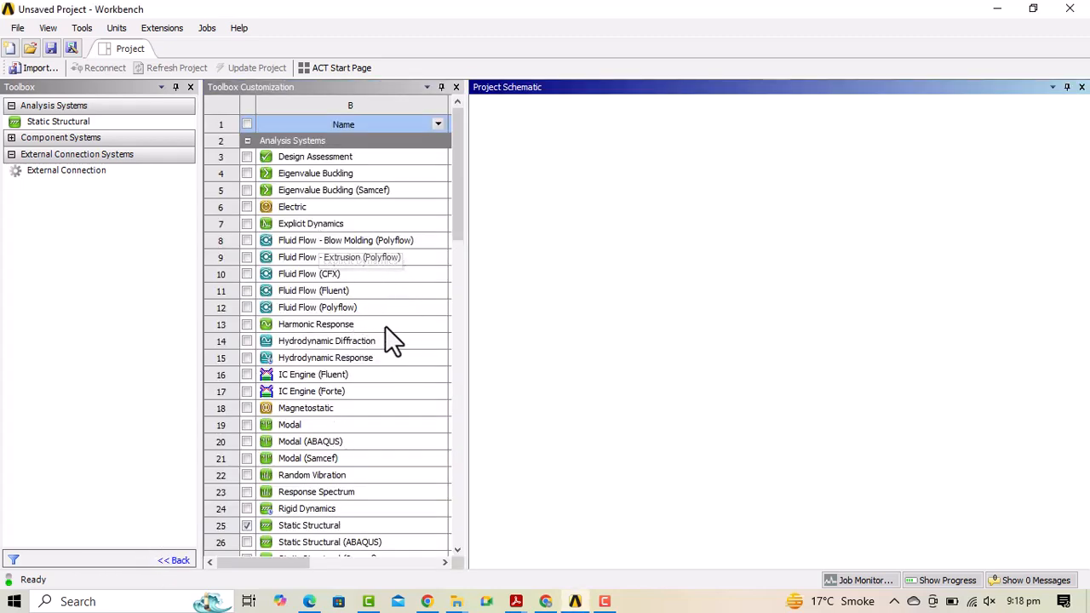
{"action": "left_click_drag", "start_coordinate": [452, 180], "coordinate": [455, 235]}
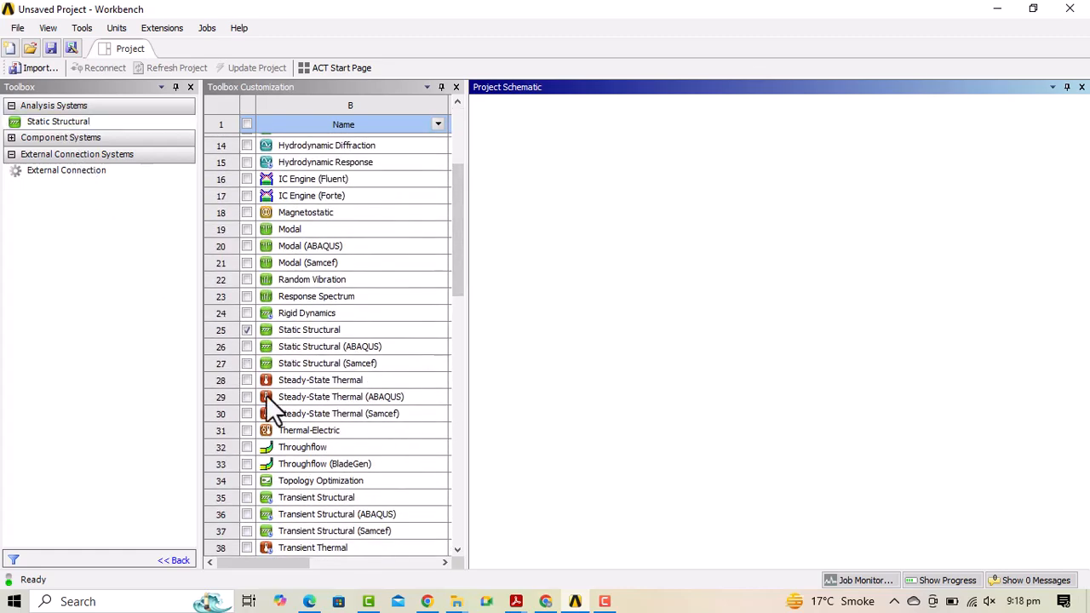
{"action": "left_click", "coordinate": [456, 87]}
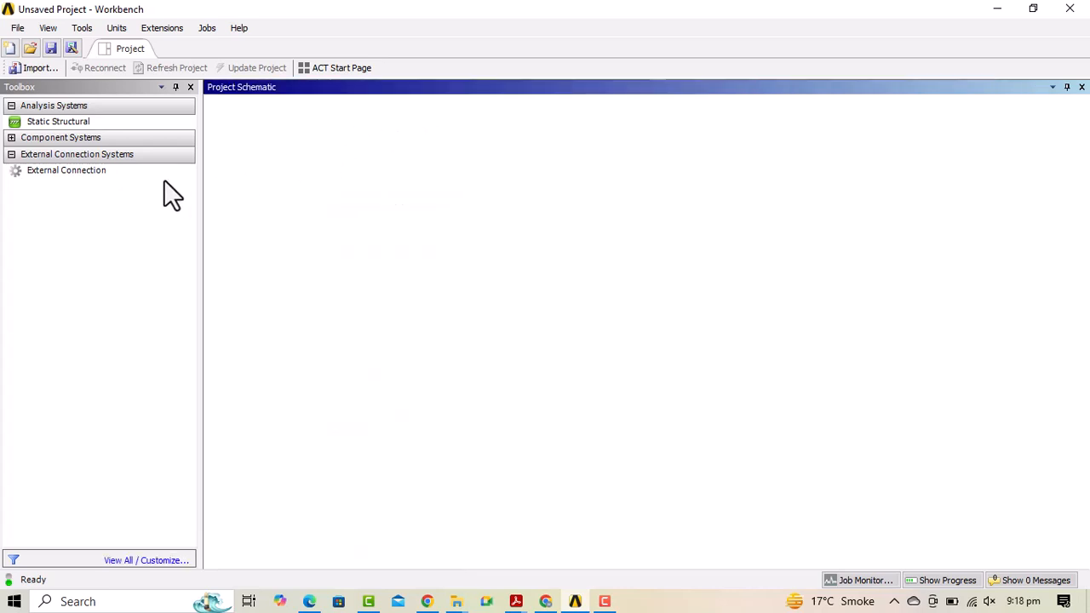
{"action": "left_click", "coordinate": [64, 121]}
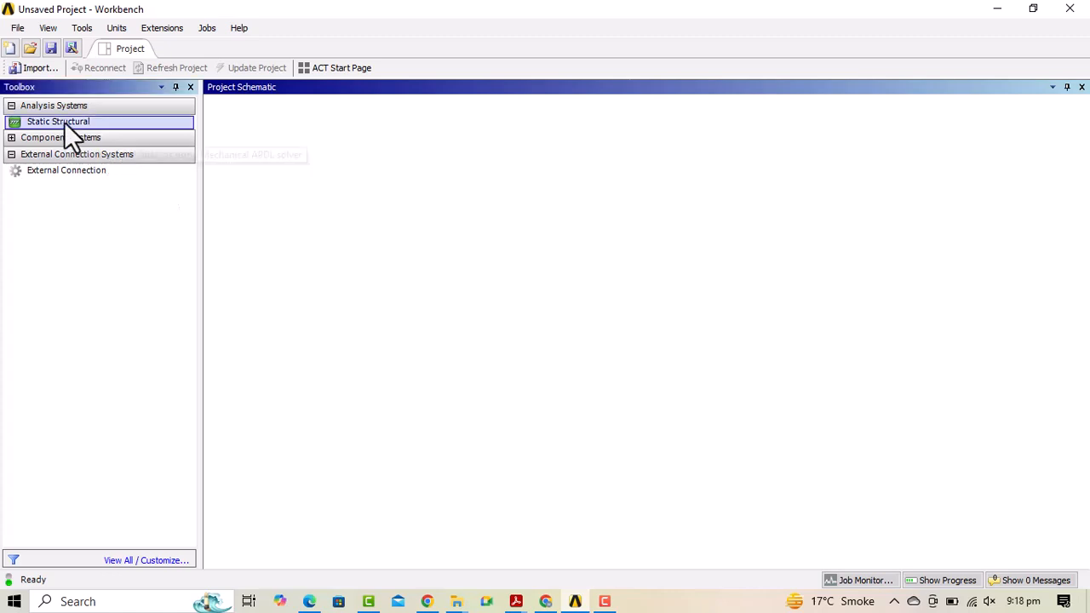
{"action": "double_click", "coordinate": [64, 121]}
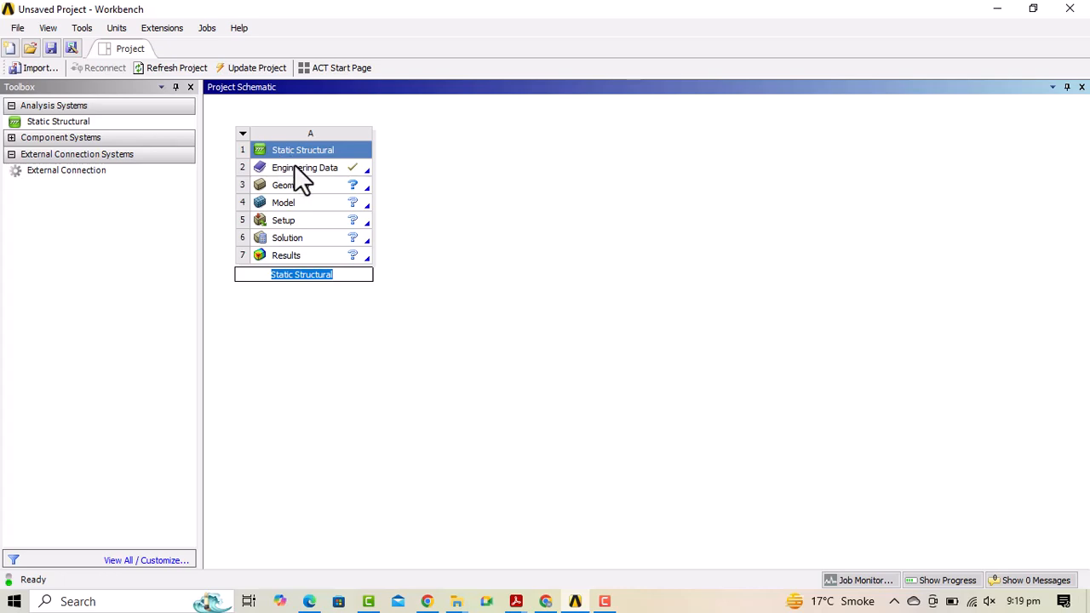
{"action": "left_click", "coordinate": [311, 151]}
Review the Structural Steel properties in Engineering Data and go back to the Project schematic.
{"action": "double_click", "coordinate": [340, 166]}
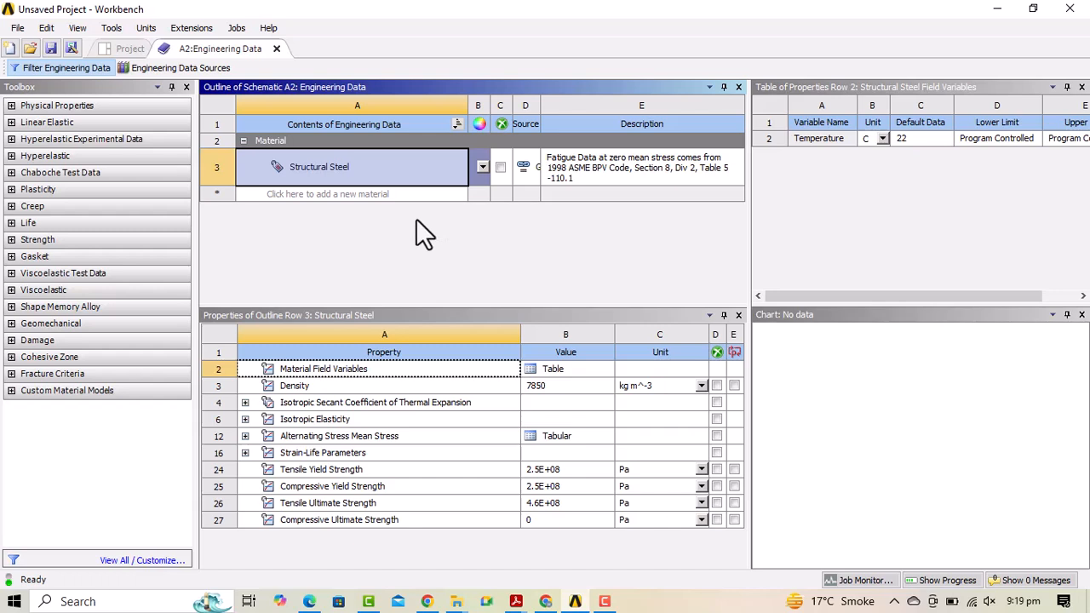
{"action": "left_click", "coordinate": [134, 53]}
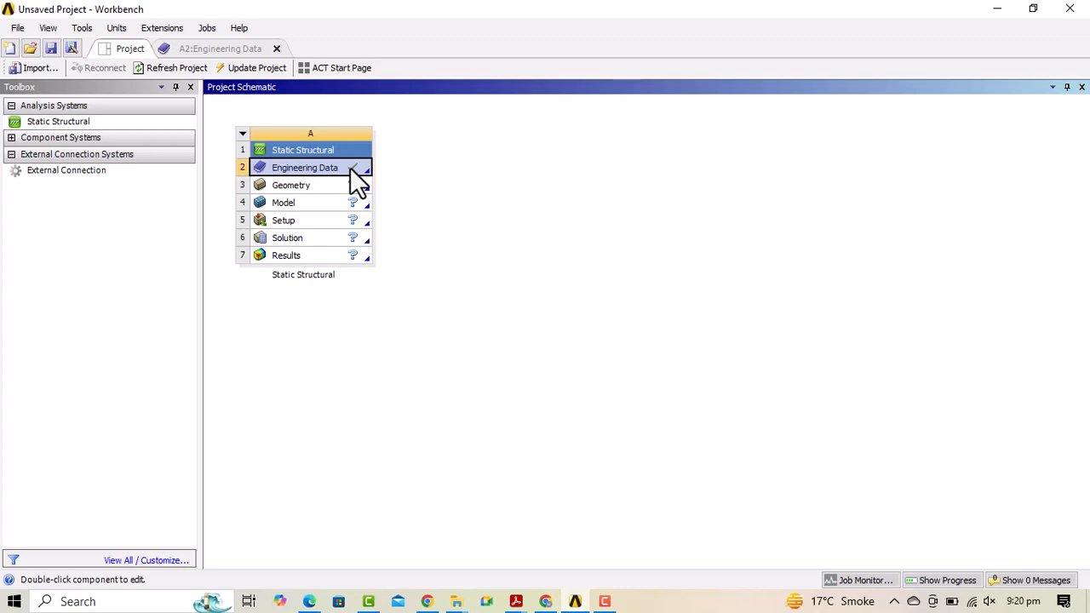
Select the system's Geometry cell and bring up its geometry-creation options.
{"action": "left_click", "coordinate": [286, 186]}
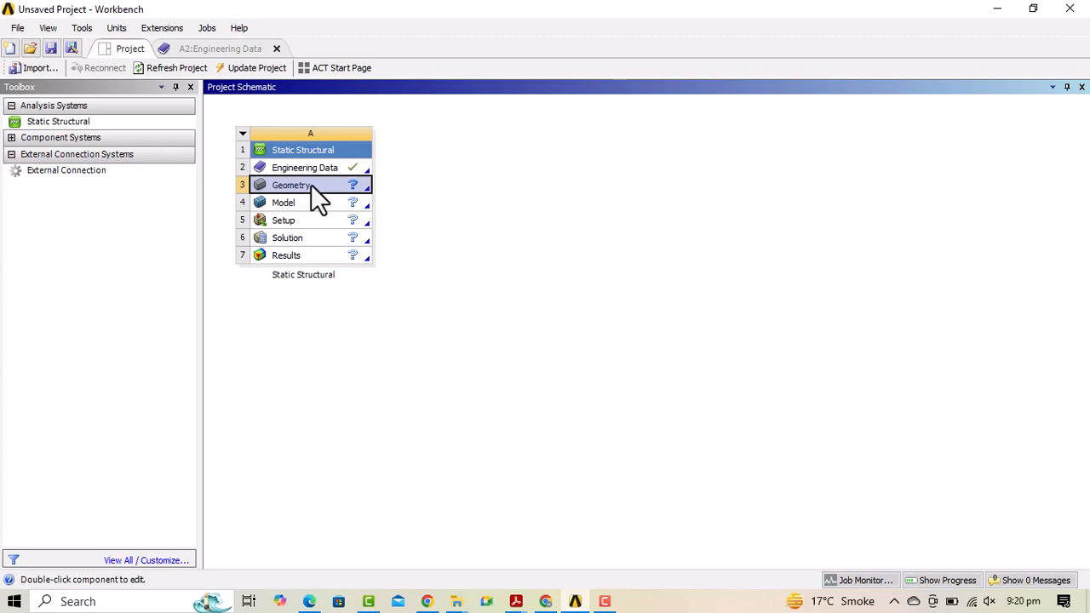
{"action": "right_click", "coordinate": [311, 185]}
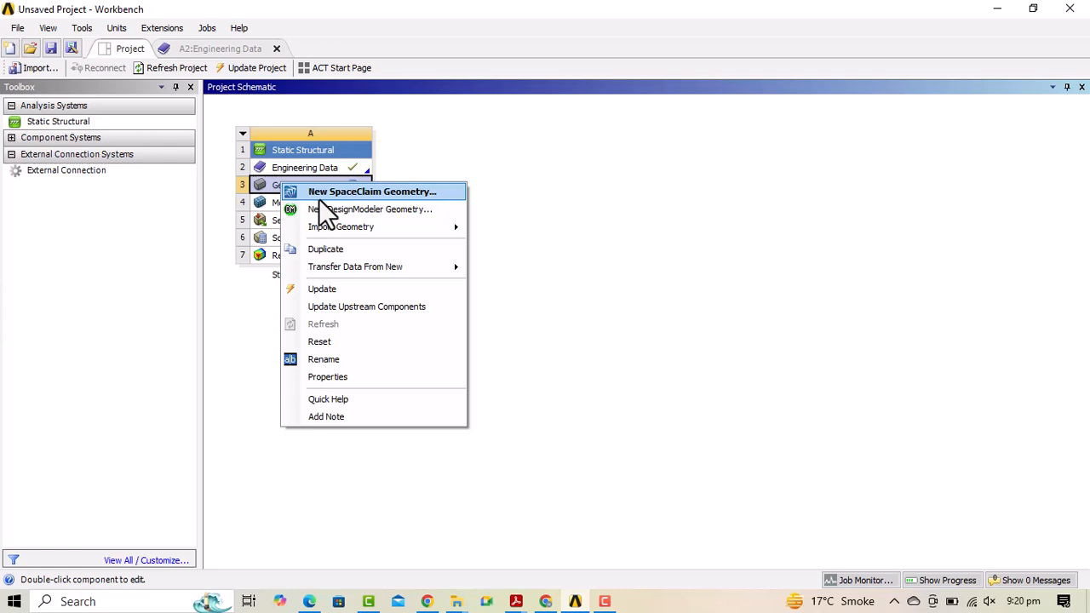
Create new SpaceClaim geometry, dismiss the Welcome screen and bring the Design1 window forward.
{"action": "left_click", "coordinate": [318, 196]}
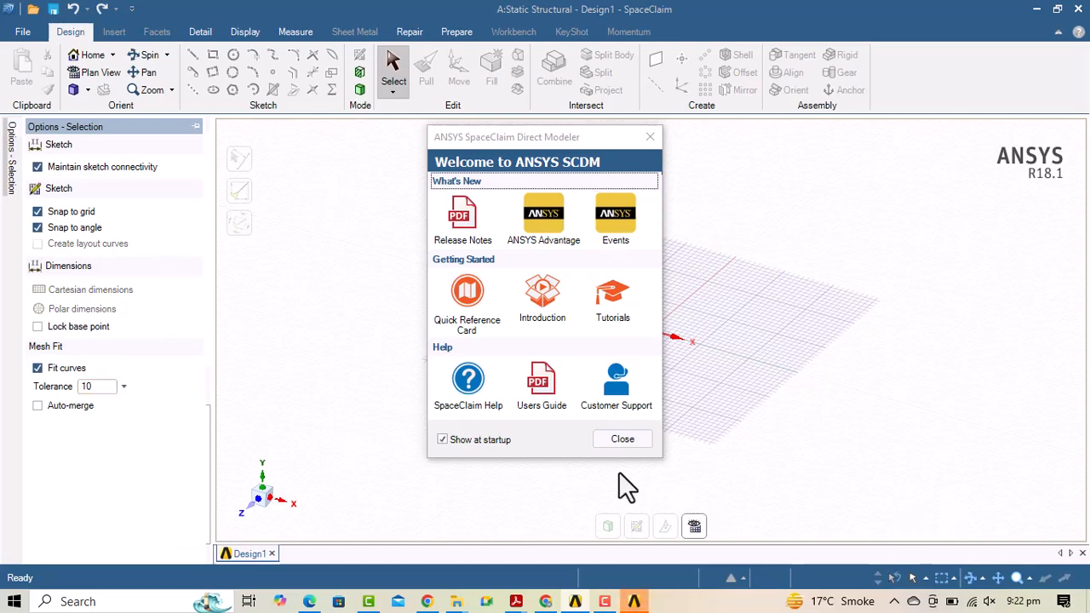
{"action": "left_click", "coordinate": [617, 446]}
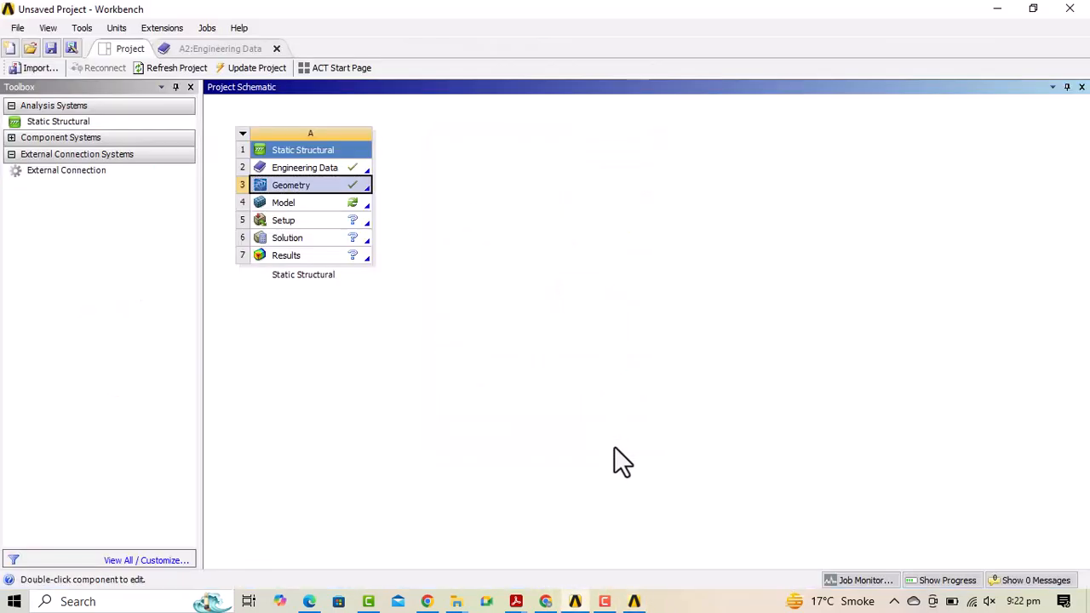
{"action": "left_click", "coordinate": [631, 597]}
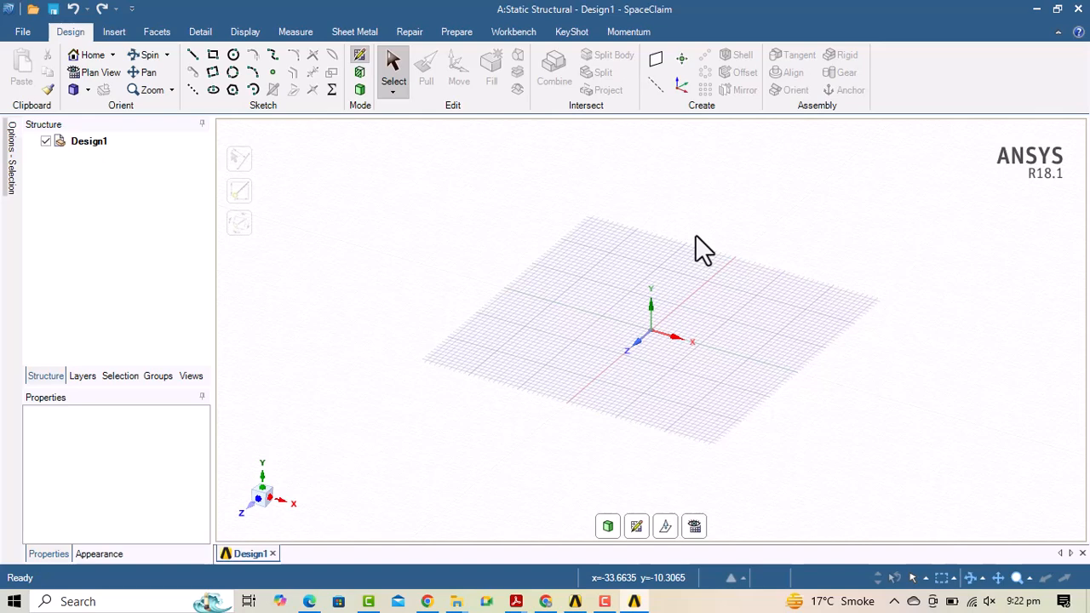
In SpaceClaim Options, set units to Metric with lengths in millimetres.
{"action": "left_click", "coordinate": [24, 38]}
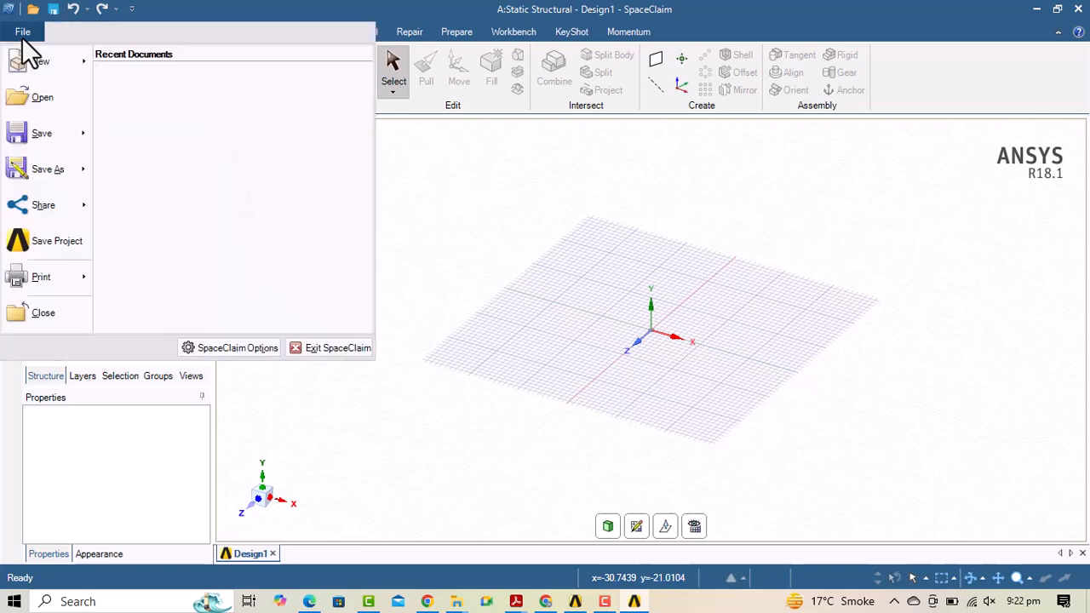
{"action": "left_click", "coordinate": [218, 345]}
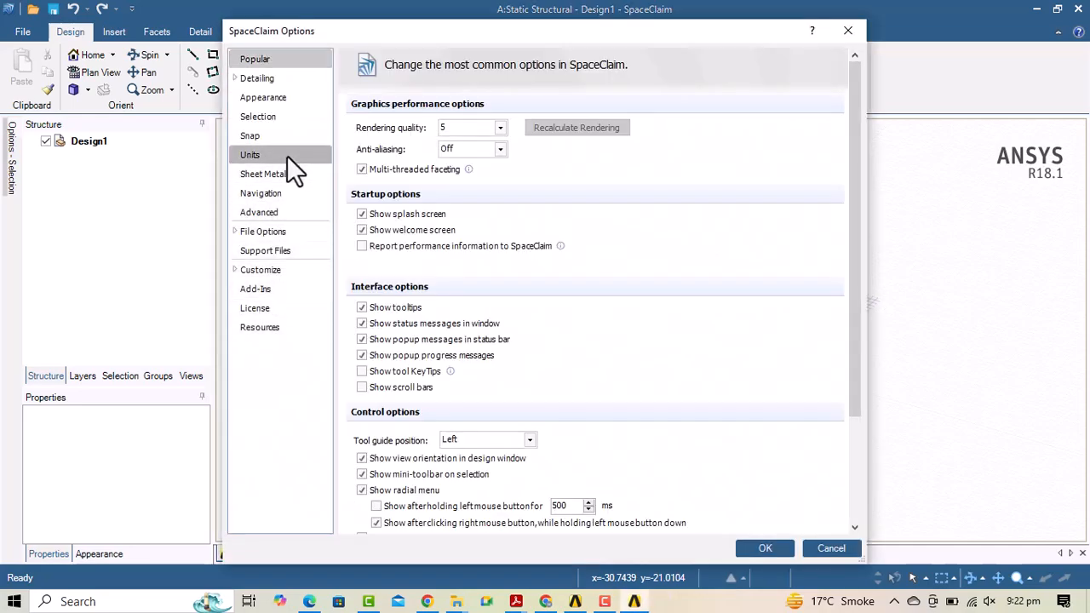
{"action": "left_click", "coordinate": [287, 156]}
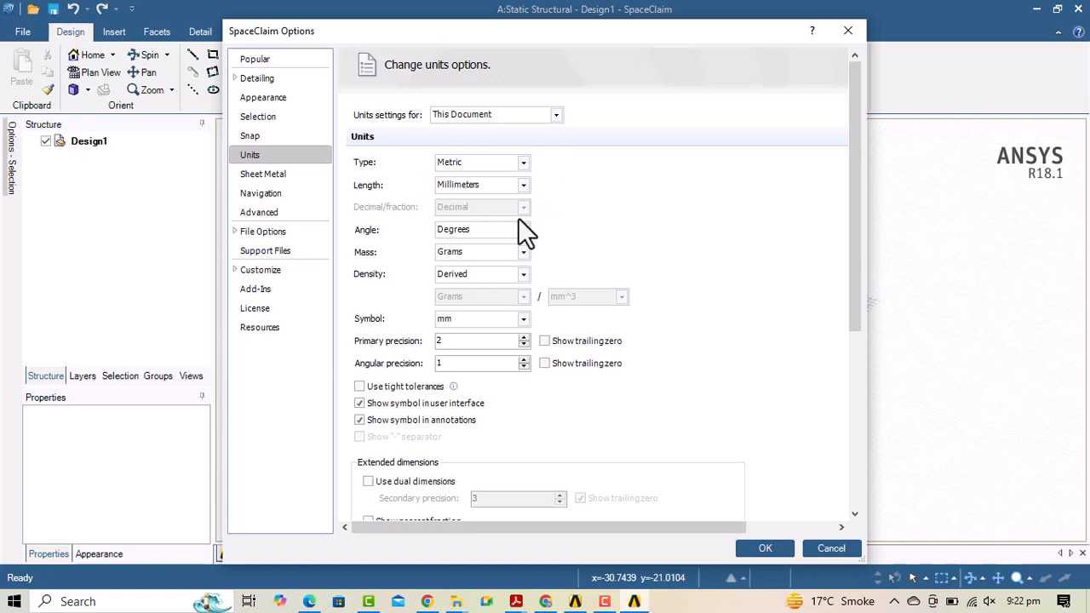
{"action": "left_click", "coordinate": [760, 549]}
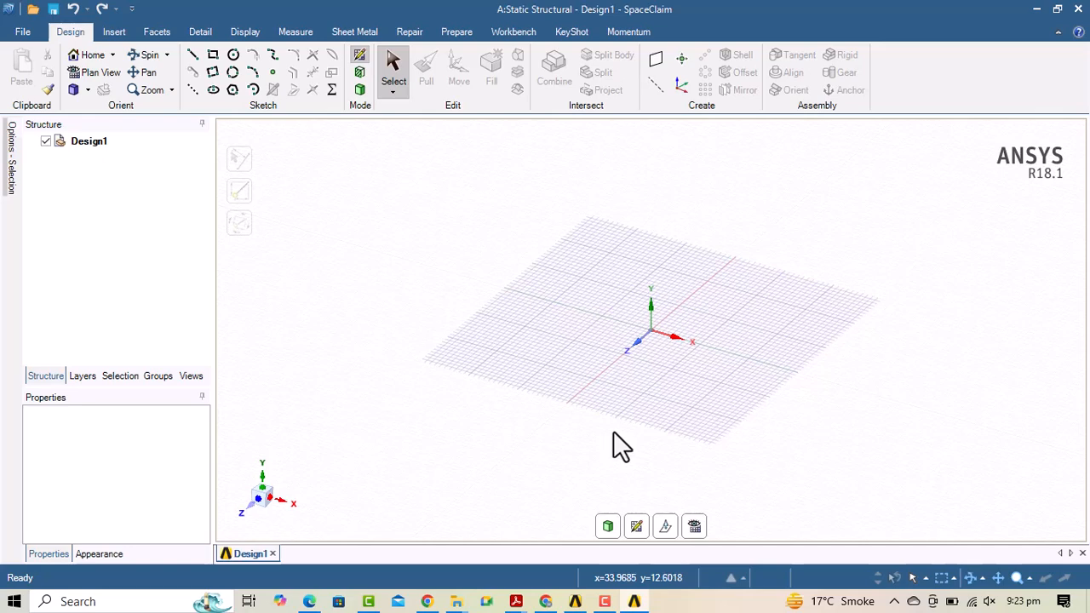
Make the XY grid plane the sketch plane, view it in plan, then return to 3D mode.
{"action": "left_click", "coordinate": [638, 526]}
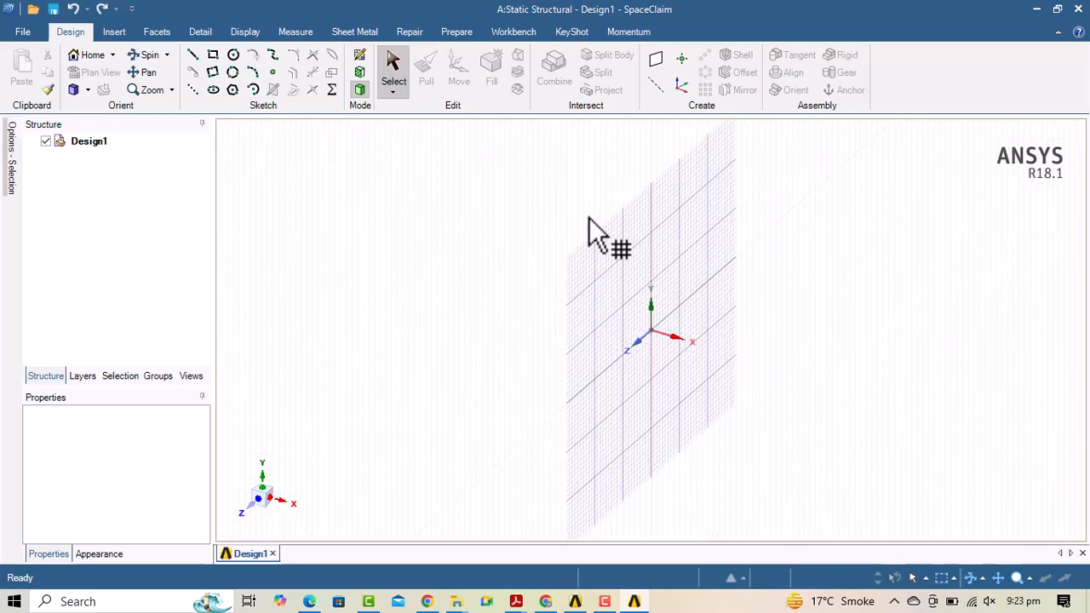
{"action": "left_click", "coordinate": [670, 230]}
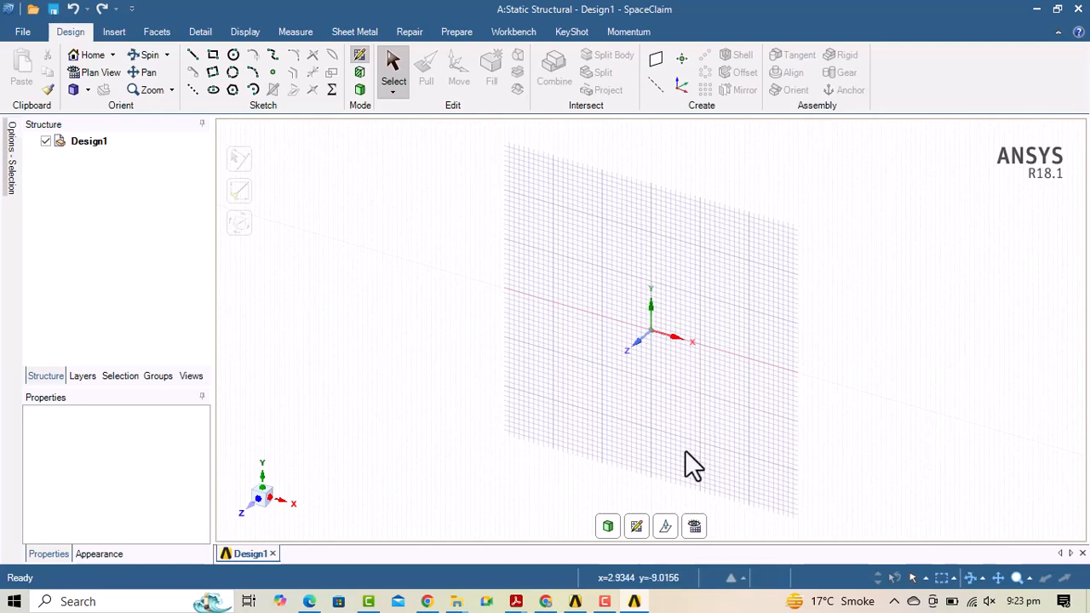
{"action": "left_click", "coordinate": [693, 523]}
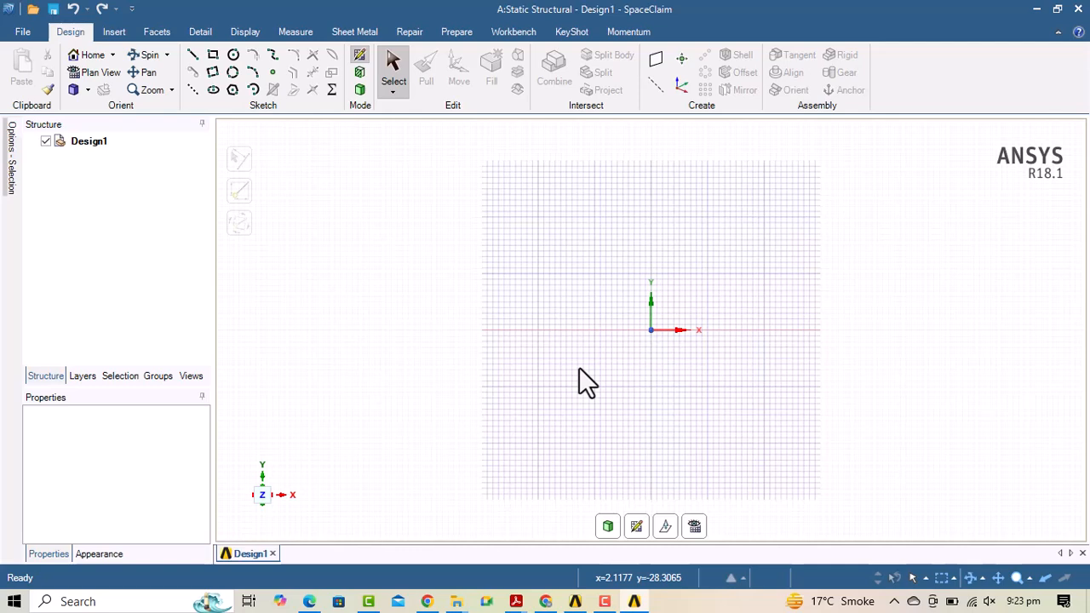
{"action": "left_click", "coordinate": [609, 525]}
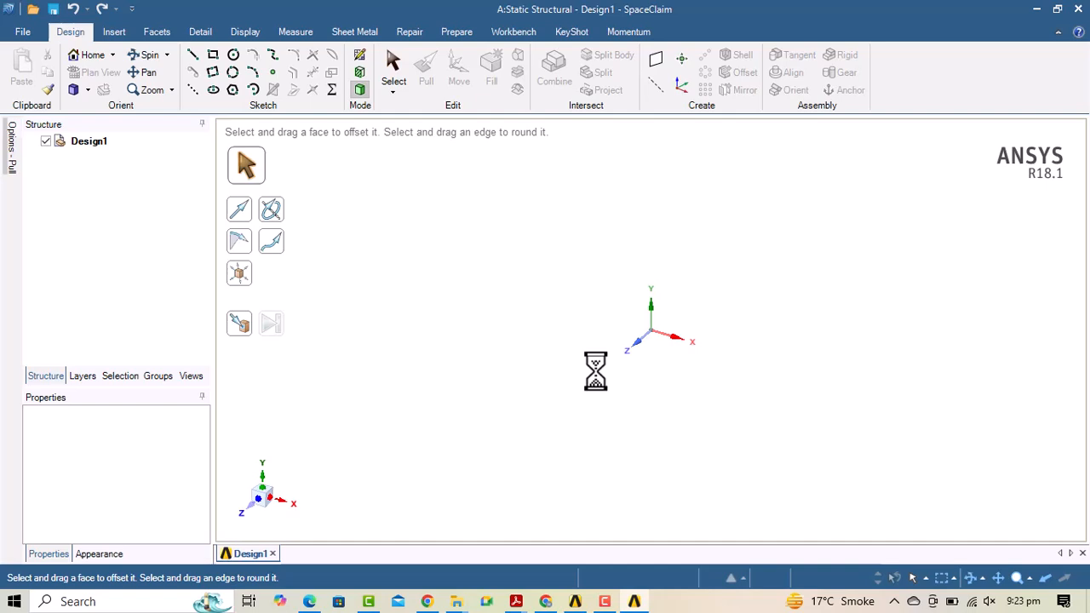
Sketch a 2500 mm by 250 mm rectangle starting at the origin.
{"action": "left_click", "coordinate": [215, 56]}
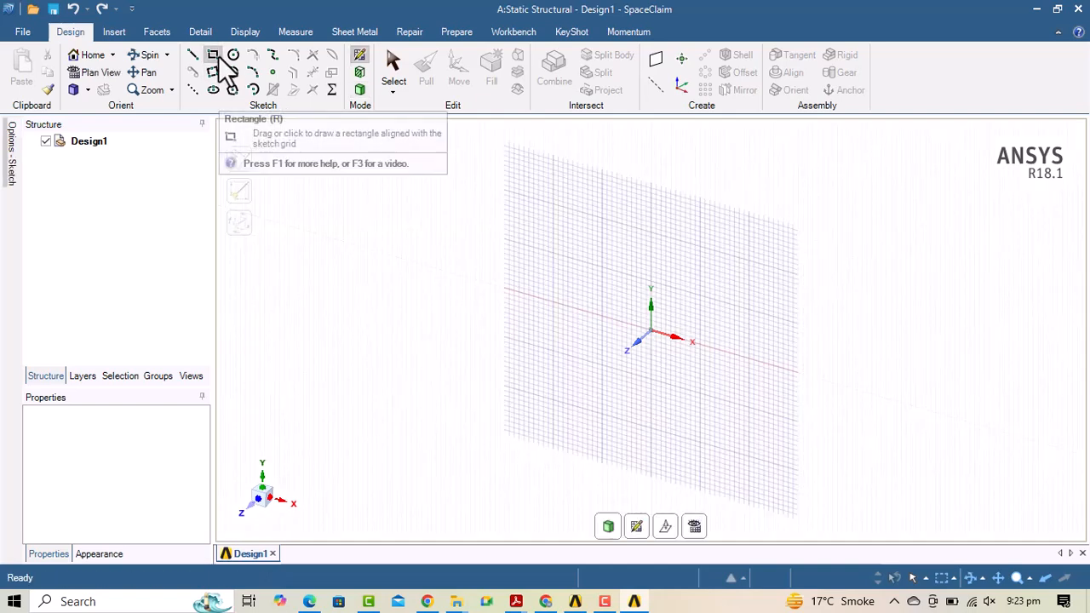
{"action": "left_click", "coordinate": [652, 332]}
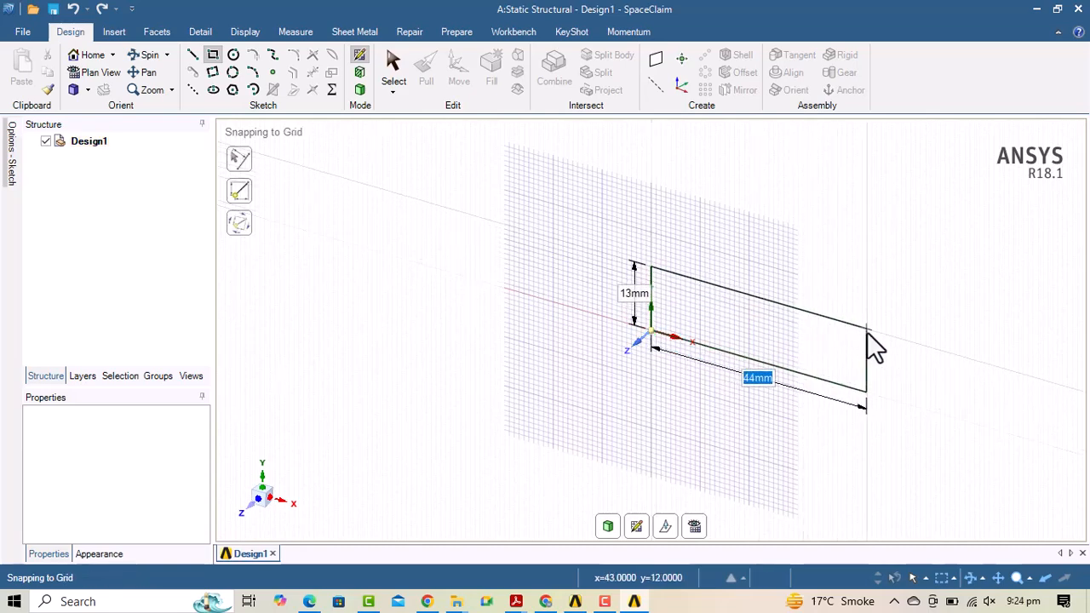
{"action": "type", "text": "2500"}
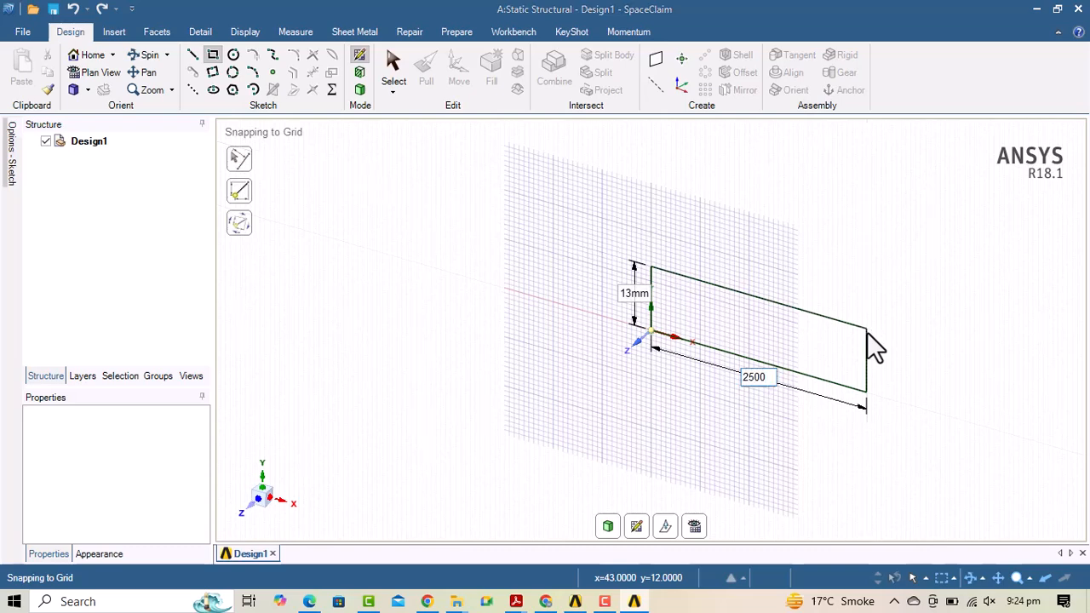
{"action": "key", "text": "Tab"}
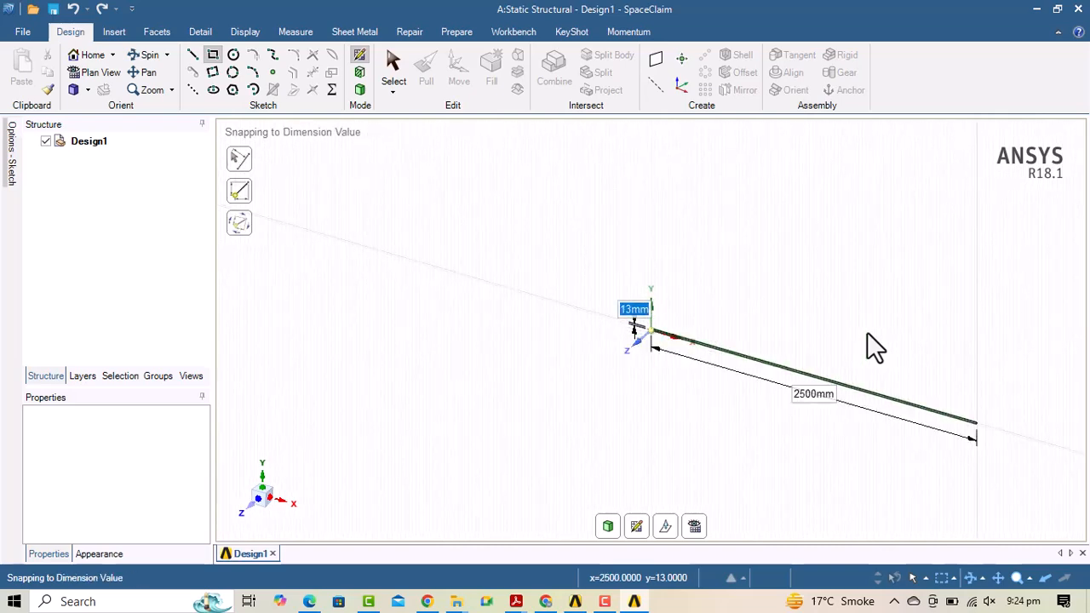
{"action": "type", "text": "250"}
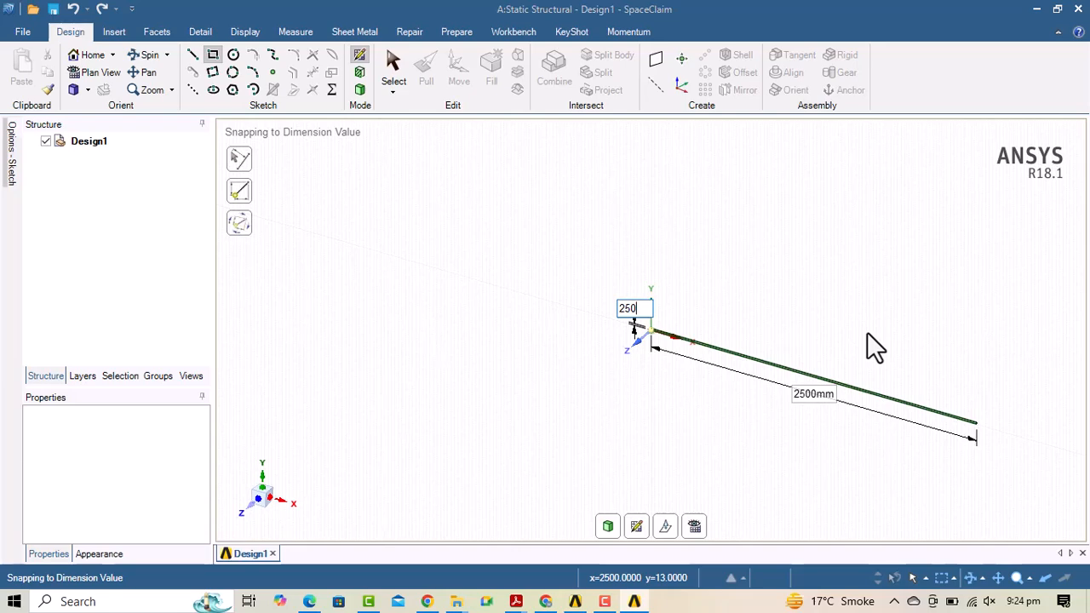
{"action": "key", "text": "Escape"}
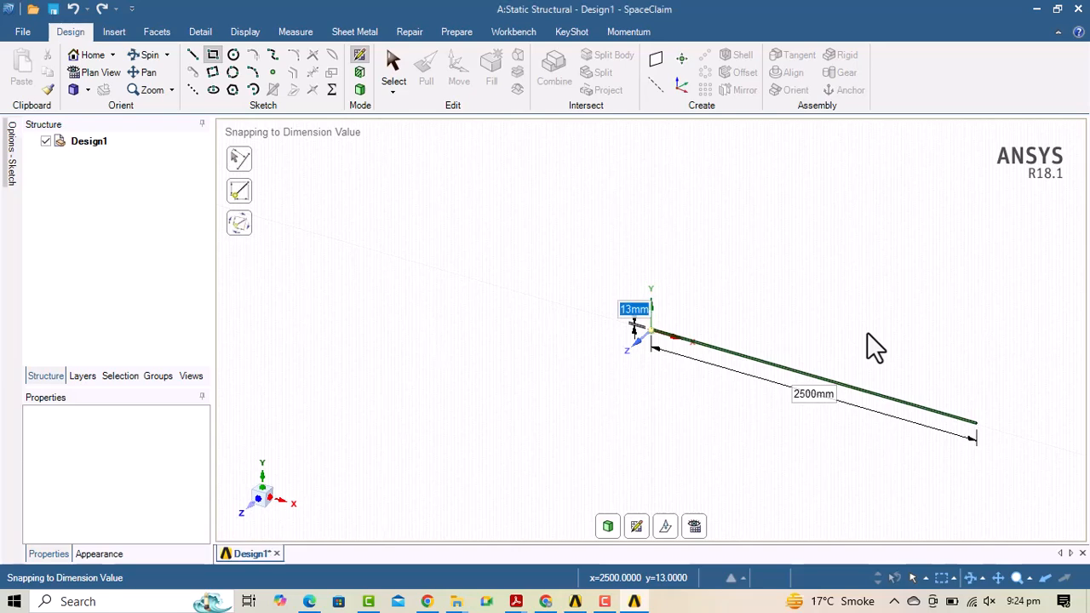
{"action": "left_click", "coordinate": [975, 421]}
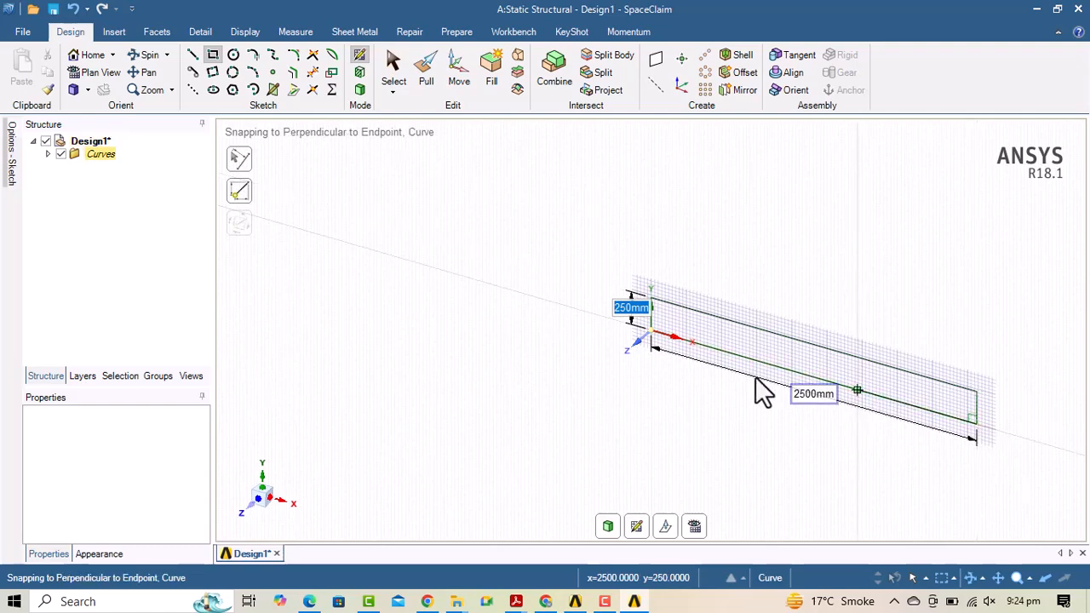
Pan and spin to check the rectangle, then switch to 3D mode with P.
{"action": "left_click", "coordinate": [145, 73]}
{"action": "mouse_move", "coordinate": [761, 288]}
{"action": "left_mouse_down"}
{"action": "mouse_move", "coordinate": [669, 292]}
{"action": "mouse_move", "coordinate": [587, 244]}
{"action": "left_mouse_up"}
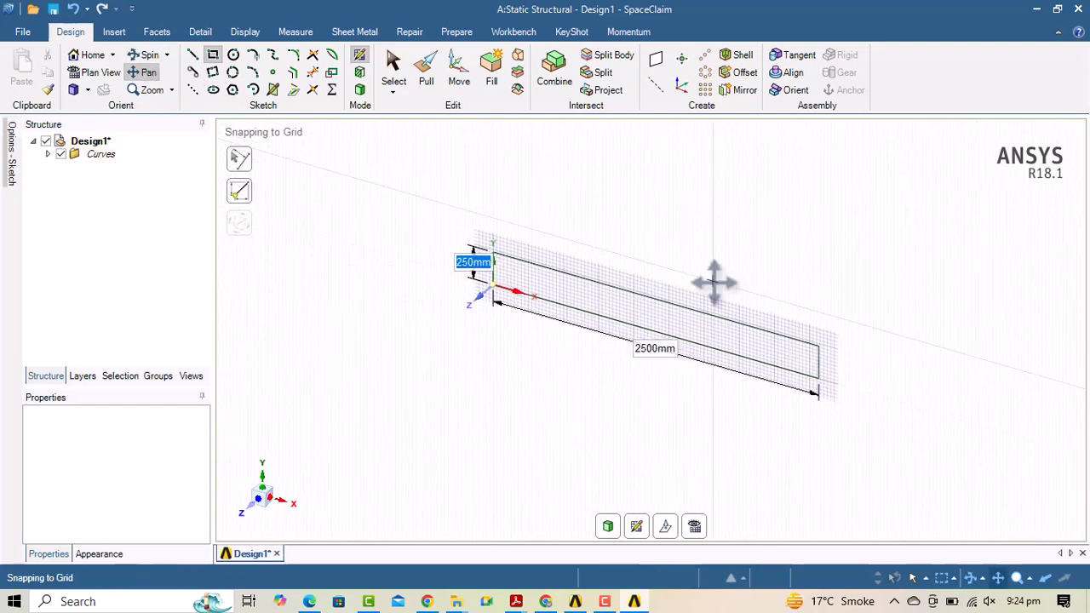
{"action": "left_click", "coordinate": [145, 55]}
{"action": "mouse_move", "coordinate": [729, 263]}
{"action": "left_mouse_down"}
{"action": "mouse_move", "coordinate": [807, 224]}
{"action": "mouse_move", "coordinate": [681, 142]}
{"action": "mouse_move", "coordinate": [793, 243]}
{"action": "mouse_move", "coordinate": [726, 202]}
{"action": "mouse_move", "coordinate": [574, 238]}
{"action": "mouse_move", "coordinate": [655, 255]}
{"action": "mouse_move", "coordinate": [681, 244]}
{"action": "mouse_move", "coordinate": [586, 246]}
{"action": "mouse_move", "coordinate": [674, 196]}
{"action": "mouse_move", "coordinate": [696, 224]}
{"action": "mouse_move", "coordinate": [758, 195]}
{"action": "mouse_move", "coordinate": [730, 171]}
{"action": "mouse_move", "coordinate": [711, 179]}
{"action": "mouse_move", "coordinate": [781, 199]}
{"action": "mouse_move", "coordinate": [761, 188]}
{"action": "mouse_move", "coordinate": [725, 227]}
{"action": "mouse_move", "coordinate": [822, 213]}
{"action": "mouse_move", "coordinate": [761, 170]}
{"action": "mouse_move", "coordinate": [826, 188]}
{"action": "mouse_move", "coordinate": [766, 102]}
{"action": "mouse_move", "coordinate": [785, 191]}
{"action": "left_mouse_up"}
{"action": "mouse_move", "coordinate": [675, 241]}
{"action": "left_mouse_down"}
{"action": "mouse_move", "coordinate": [652, 235]}
{"action": "mouse_move", "coordinate": [672, 226]}
{"action": "mouse_move", "coordinate": [619, 226]}
{"action": "left_mouse_up"}
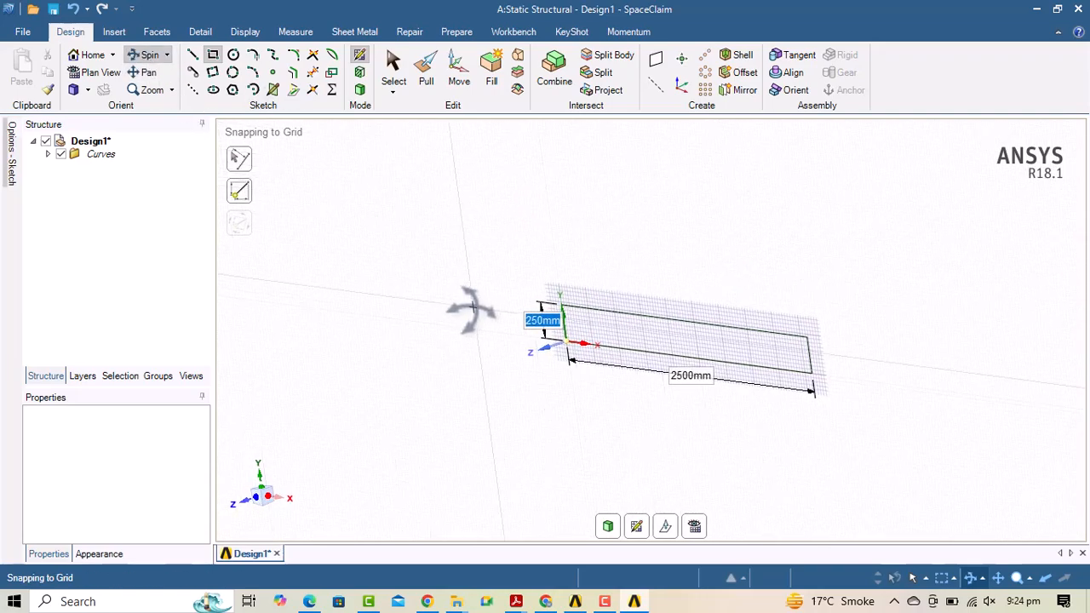
{"action": "key", "text": "Escape"}
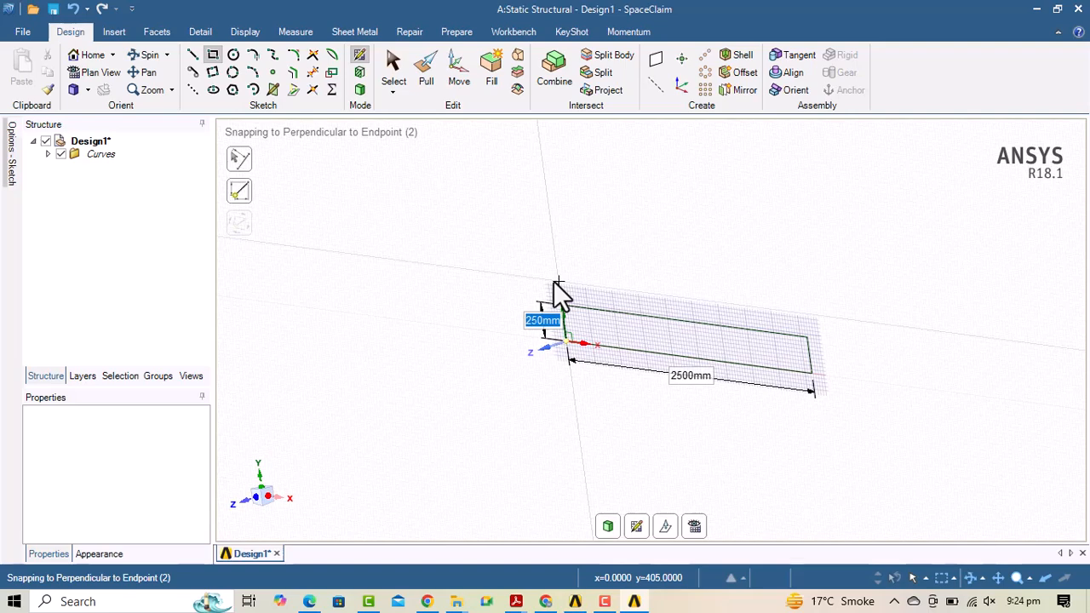
{"action": "key", "text": "p"}
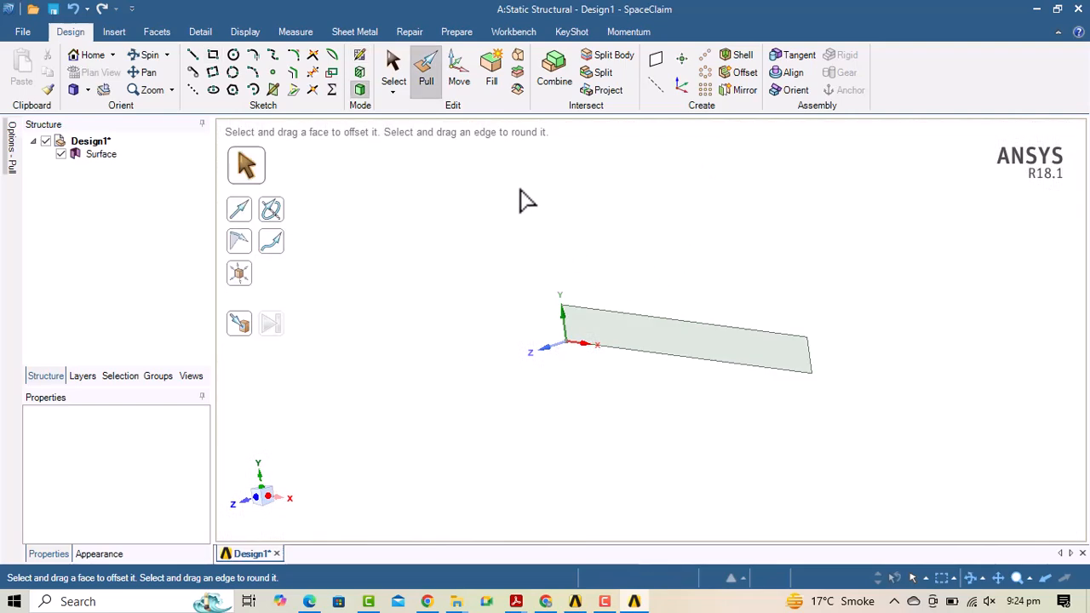
Pull the rectangular surface 200 mm into a solid block.
{"action": "left_click", "coordinate": [646, 339]}
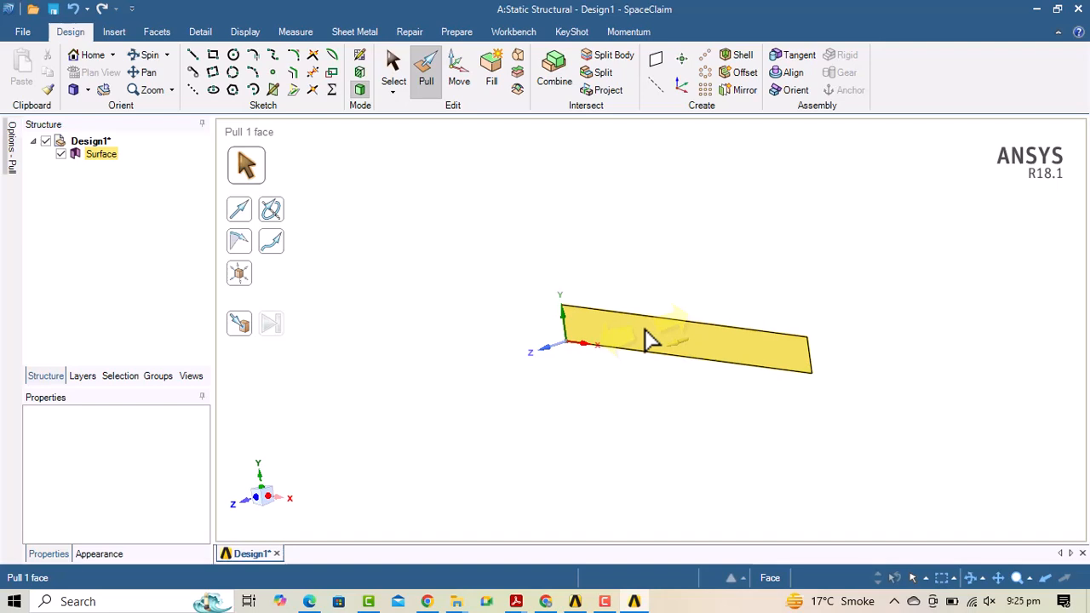
{"action": "left_click", "coordinate": [646, 338]}
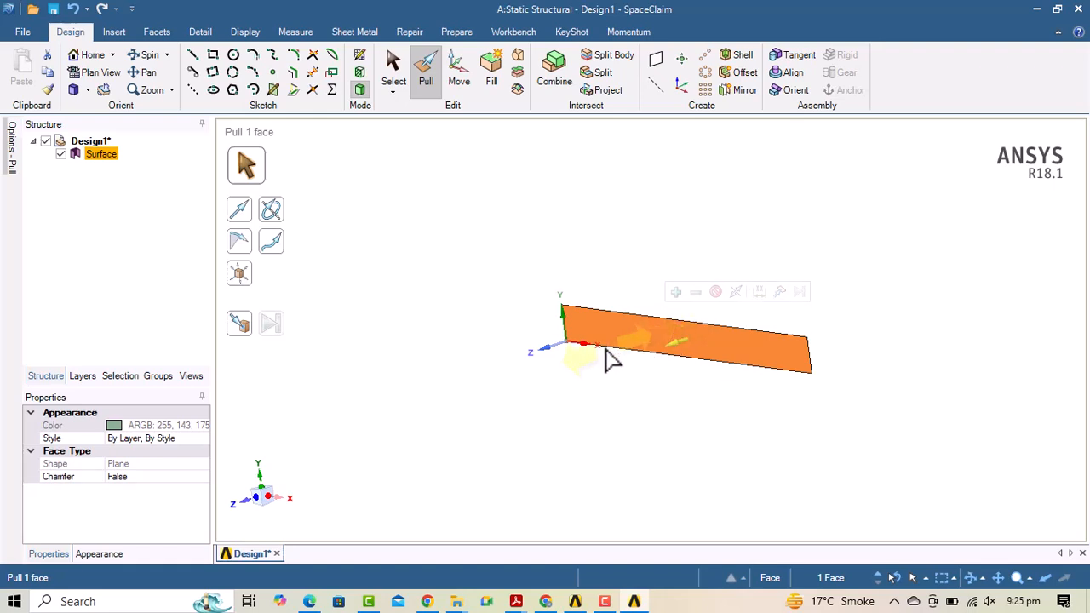
{"action": "left_click_drag", "start_coordinate": [675, 345], "coordinate": [602, 359]}
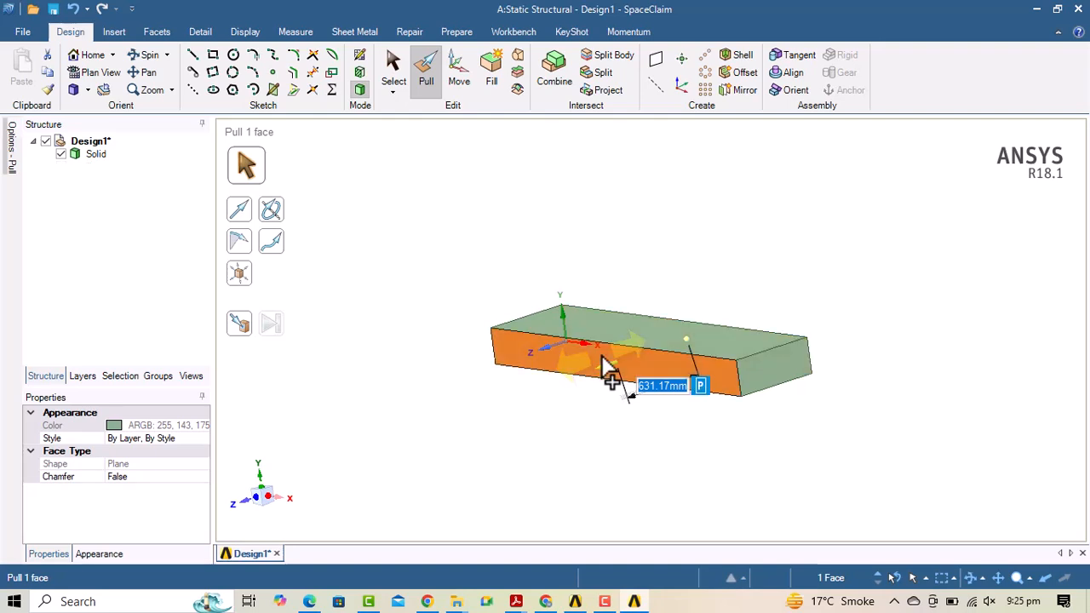
{"action": "type", "text": "200"}
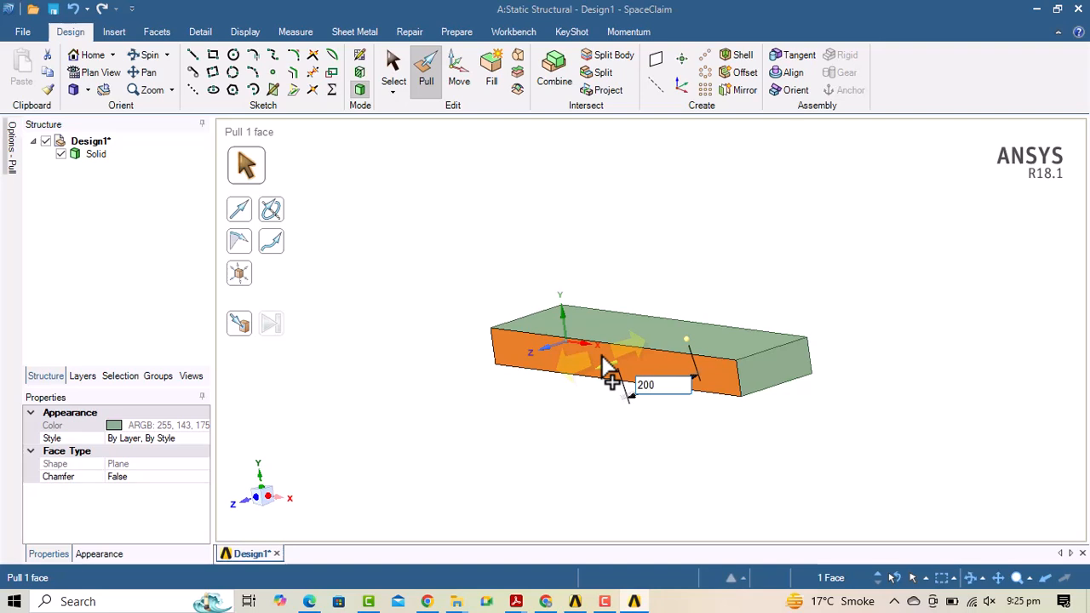
{"action": "key", "text": "Return"}
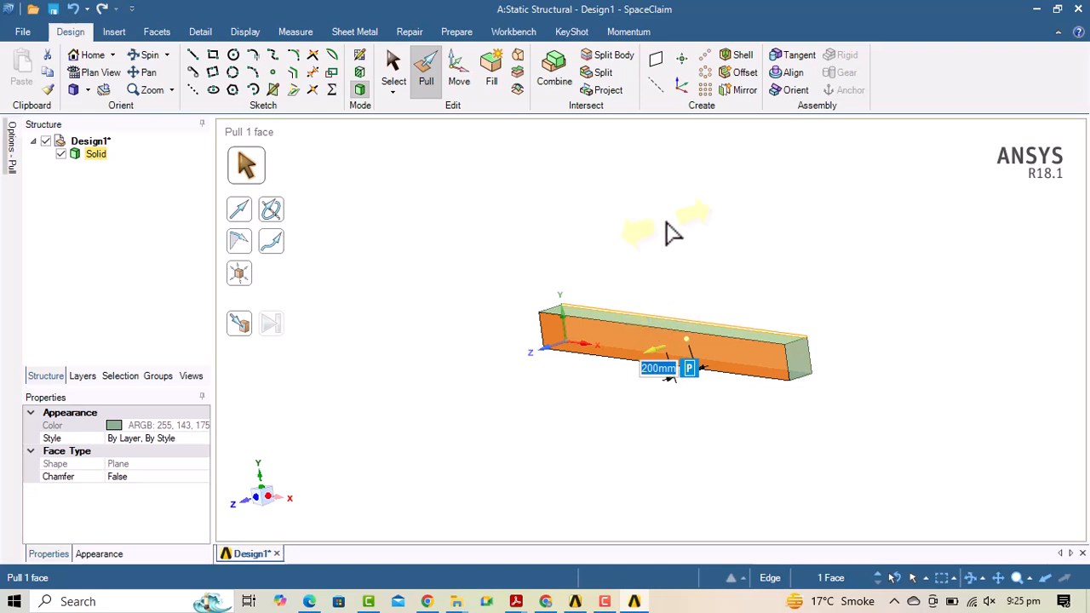
{"action": "key", "text": "Escape"}
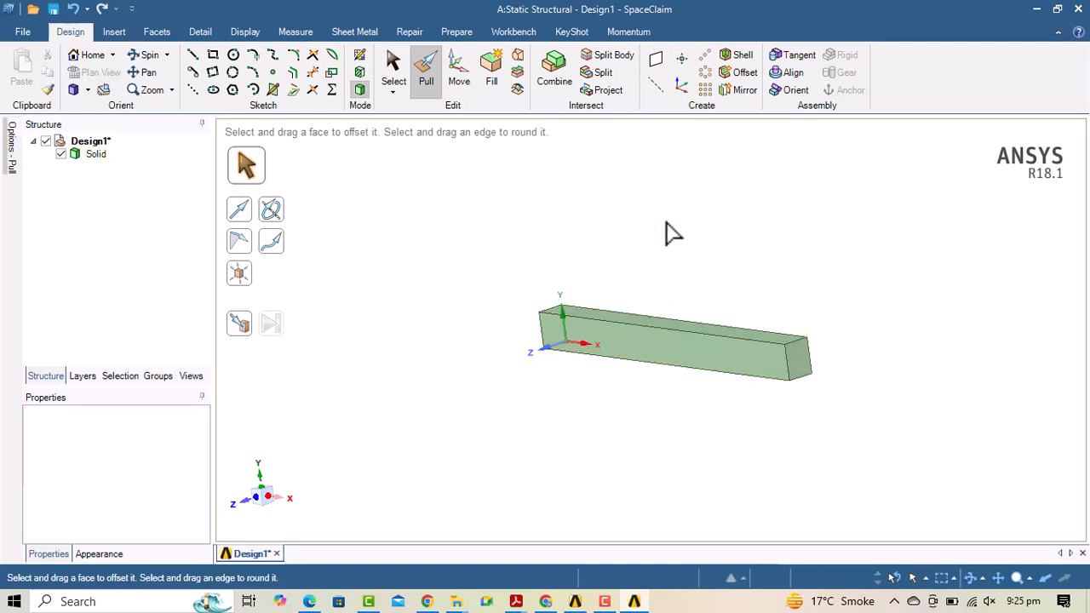
Select the block's right-end edge, front face, right end face and top front edge.
{"action": "left_click", "coordinate": [787, 362]}
{"action": "left_click", "coordinate": [595, 339]}
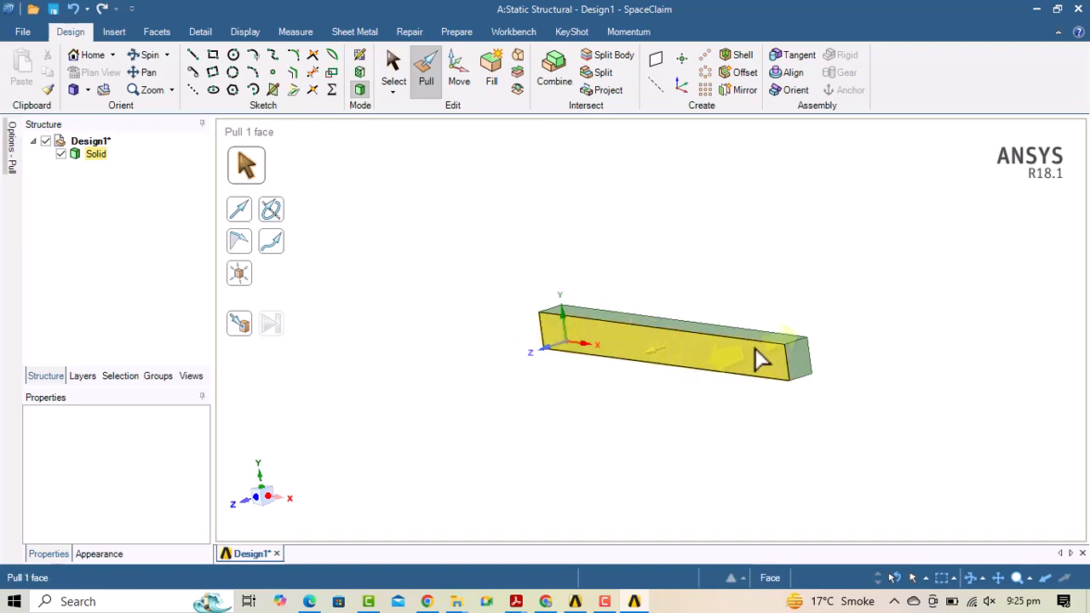
{"action": "left_click", "coordinate": [797, 373]}
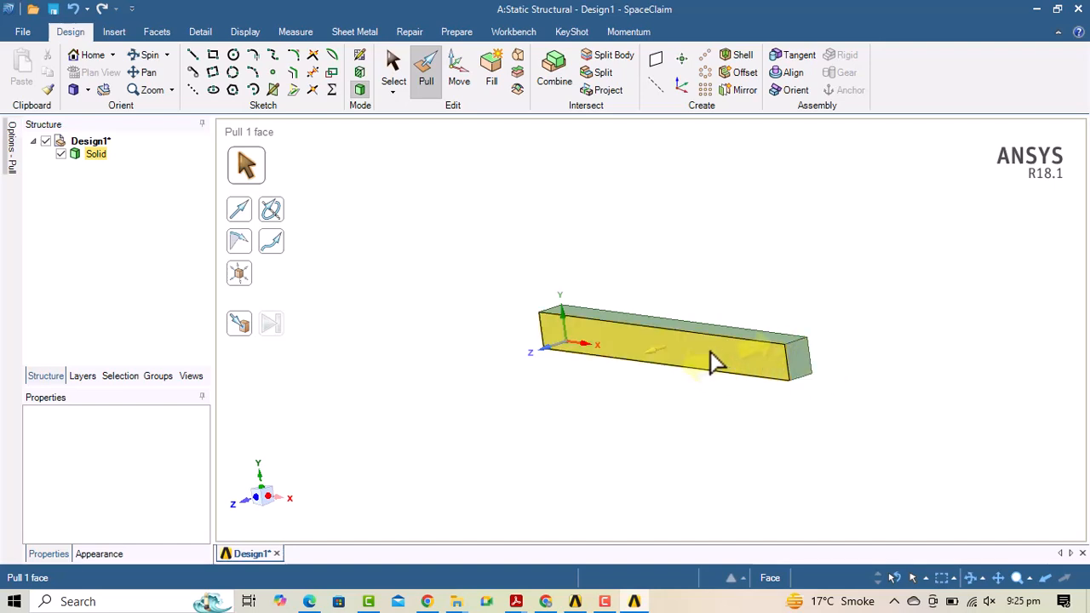
{"action": "left_click", "coordinate": [617, 321]}
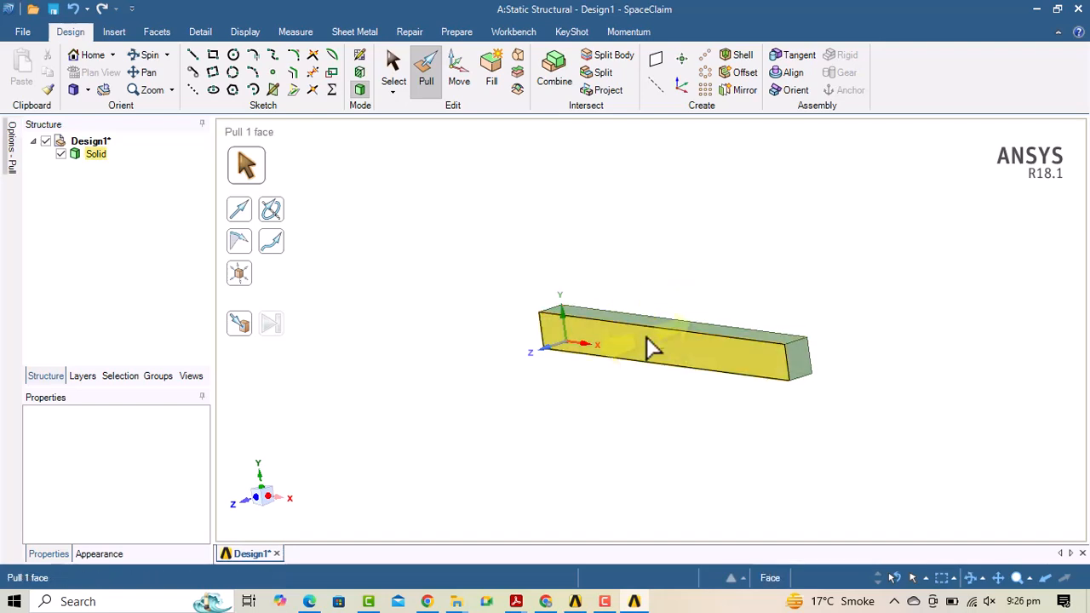
Spin the view to a steep diagonal look at the beam from above.
{"action": "left_click", "coordinate": [147, 54]}
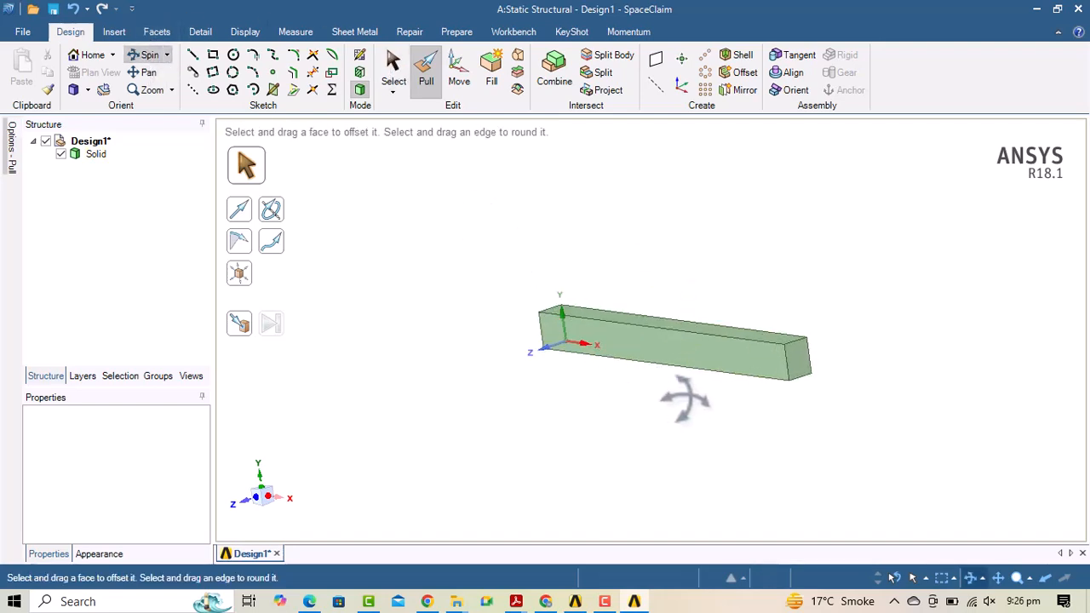
{"action": "left_click_drag", "start_coordinate": [693, 397], "coordinate": [685, 398]}
{"action": "mouse_move", "coordinate": [693, 318]}
{"action": "left_mouse_down"}
{"action": "mouse_move", "coordinate": [730, 219]}
{"action": "mouse_move", "coordinate": [712, 238]}
{"action": "mouse_move", "coordinate": [685, 242]}
{"action": "left_mouse_up"}
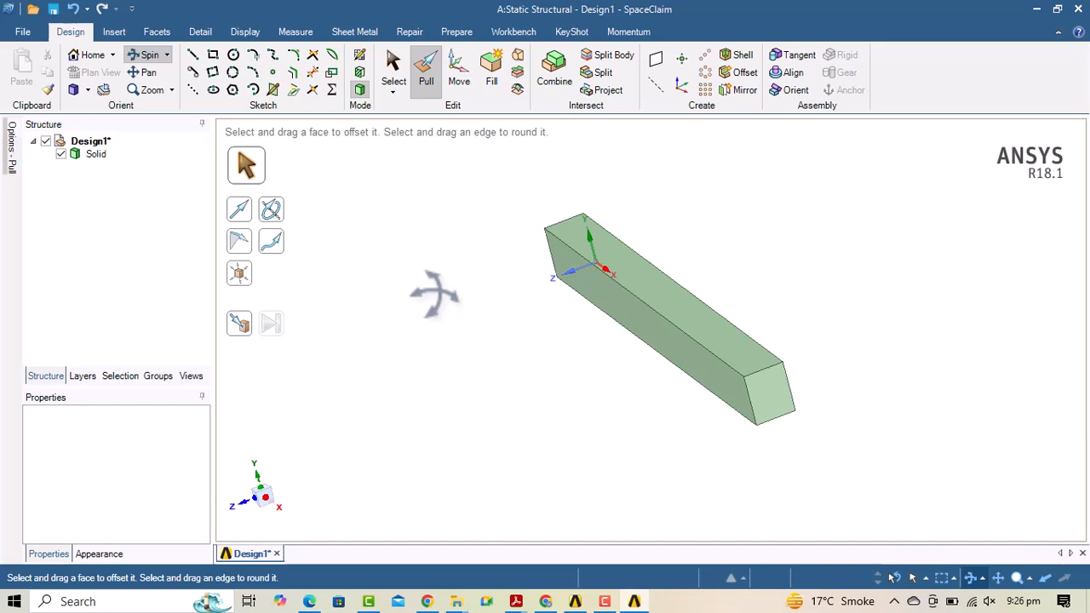
{"action": "key", "text": "Escape"}
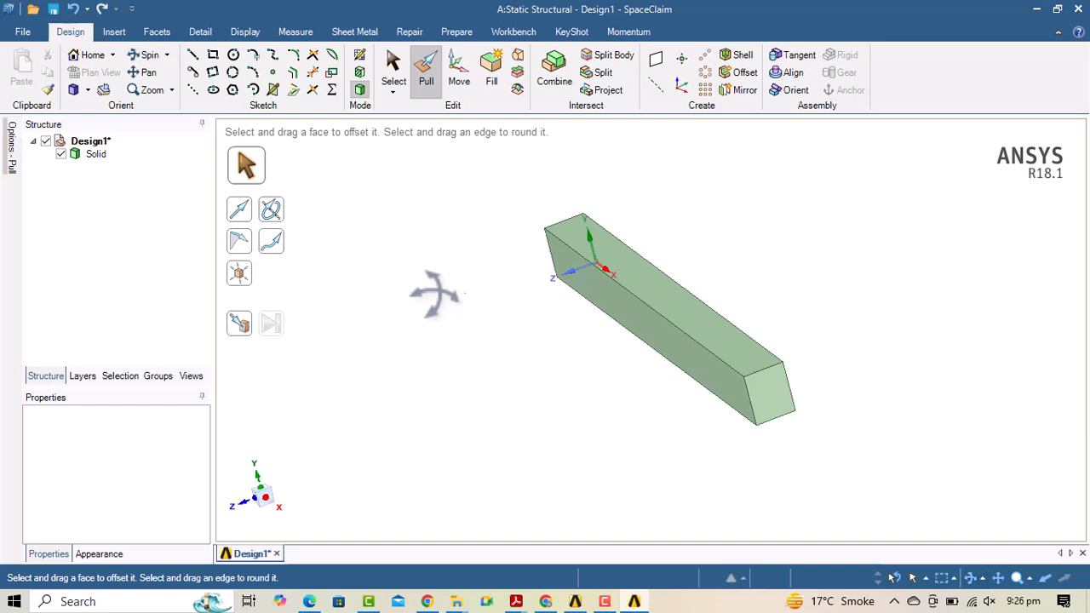
Split the beam's top face across at 1200 mm along its length.
{"action": "left_click", "coordinate": [604, 73]}
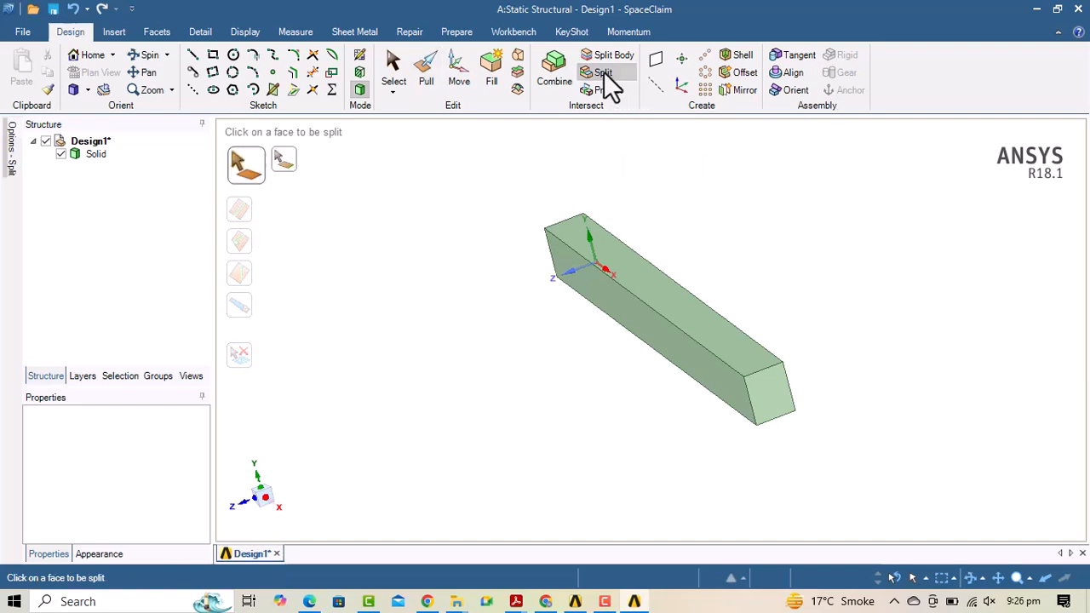
{"action": "left_click", "coordinate": [611, 249]}
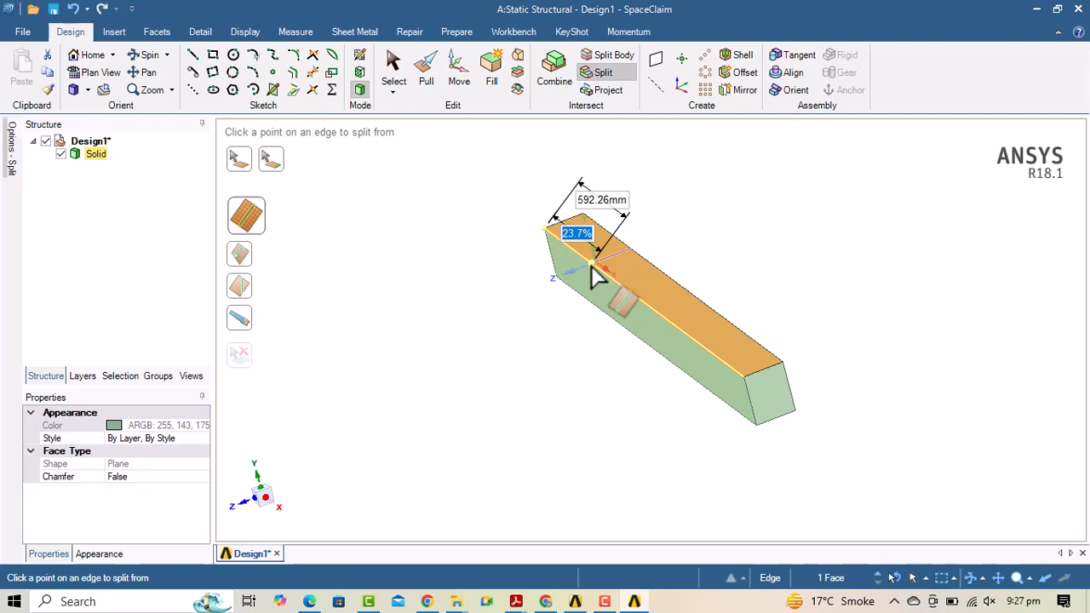
{"action": "key", "text": "Tab"}
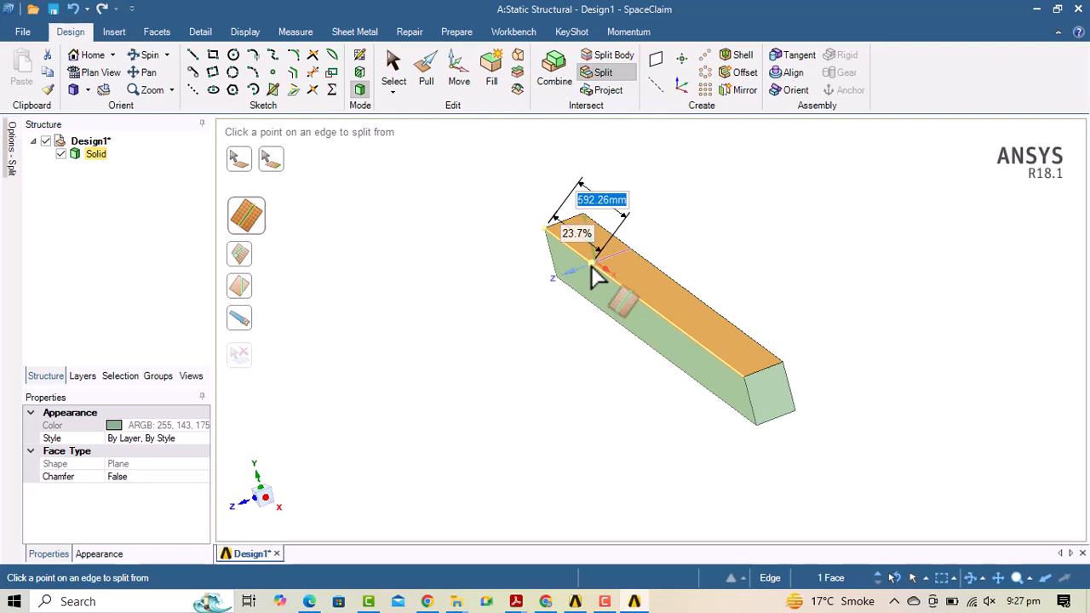
{"action": "type", "text": "12"}
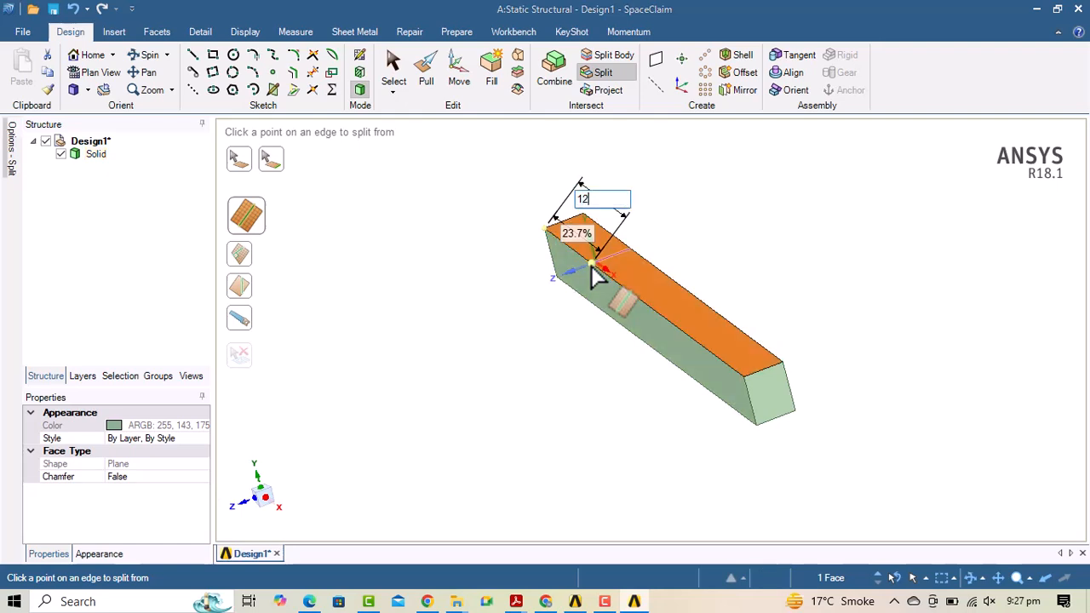
{"action": "type", "text": "00"}
{"action": "key", "text": "Escape"}
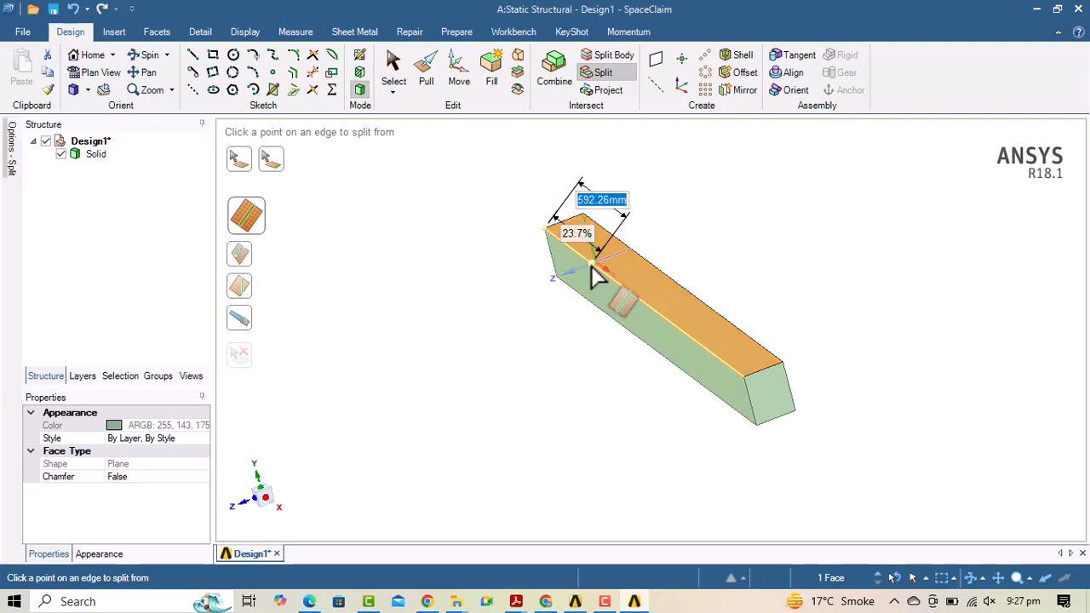
{"action": "key", "text": "Return"}
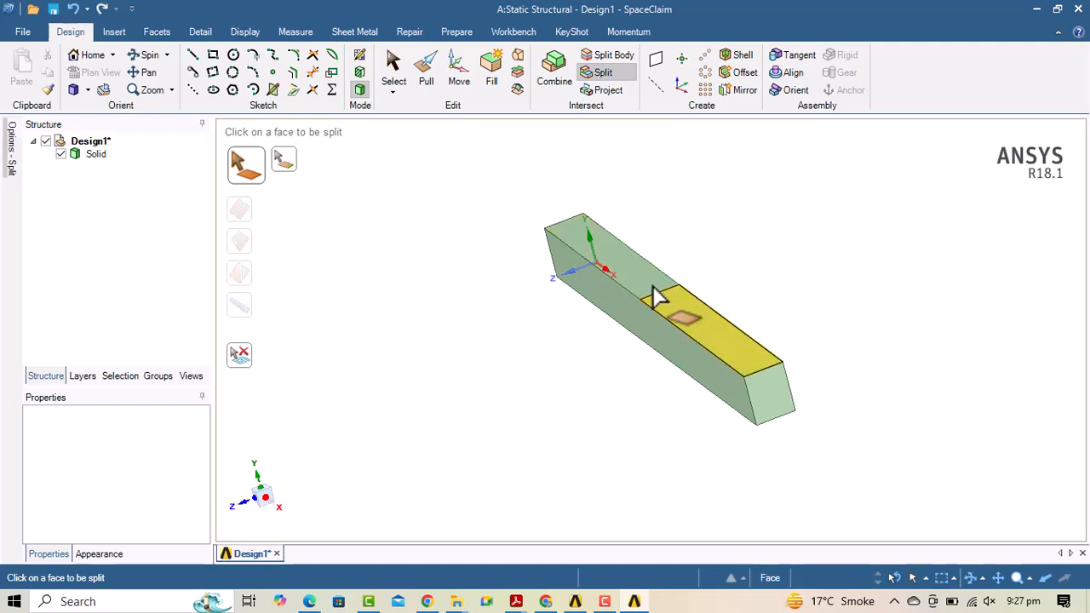
Split the remaining top-face segments at 100 mm, leaving a narrow strip near mid-span.
{"action": "left_click", "coordinate": [687, 314]}
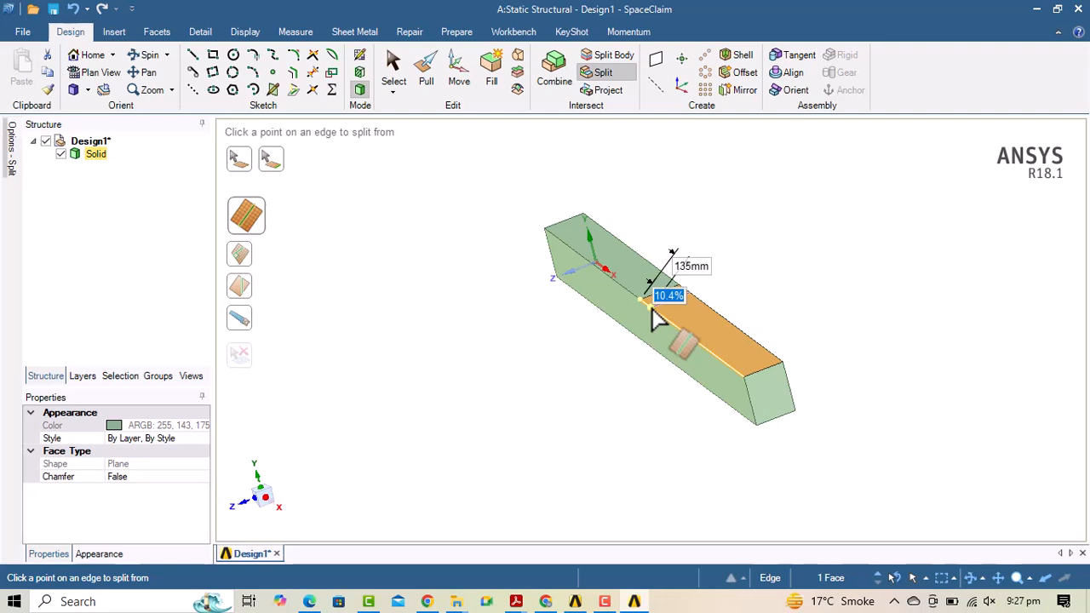
{"action": "type", "text": "100"}
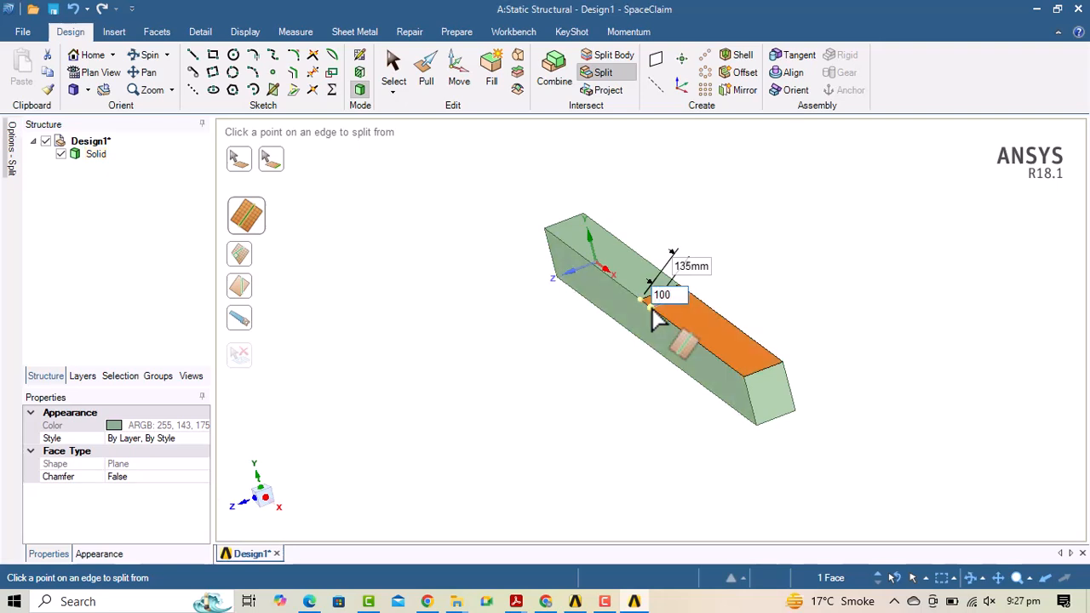
{"action": "key", "text": "Return"}
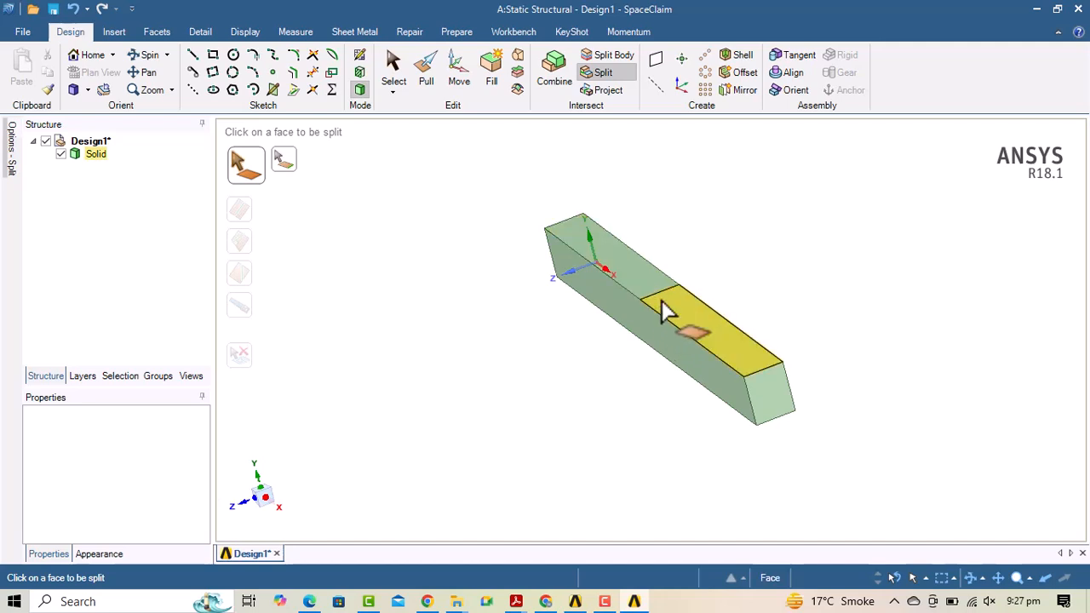
{"action": "left_click", "coordinate": [665, 306]}
{"action": "left_click", "coordinate": [664, 302]}
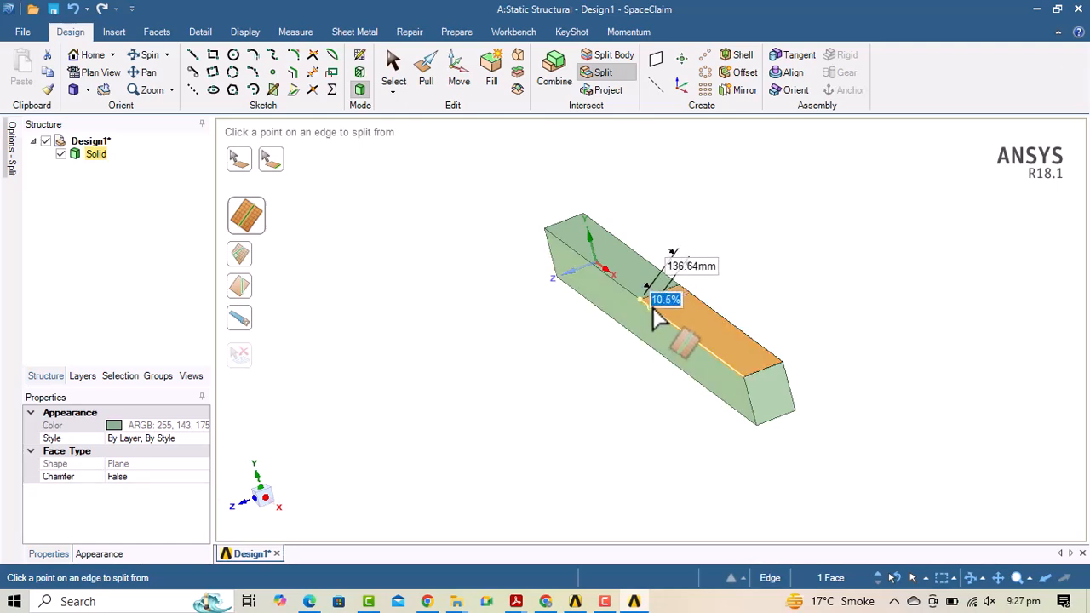
{"action": "key", "text": "Tab"}
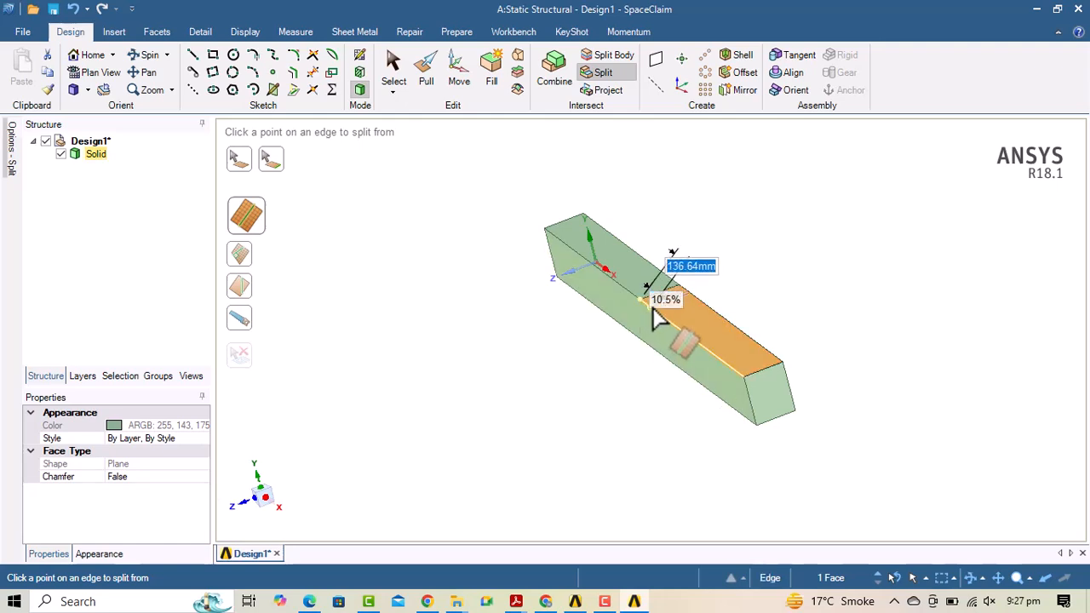
{"action": "type", "text": "100"}
{"action": "key", "text": "Return"}
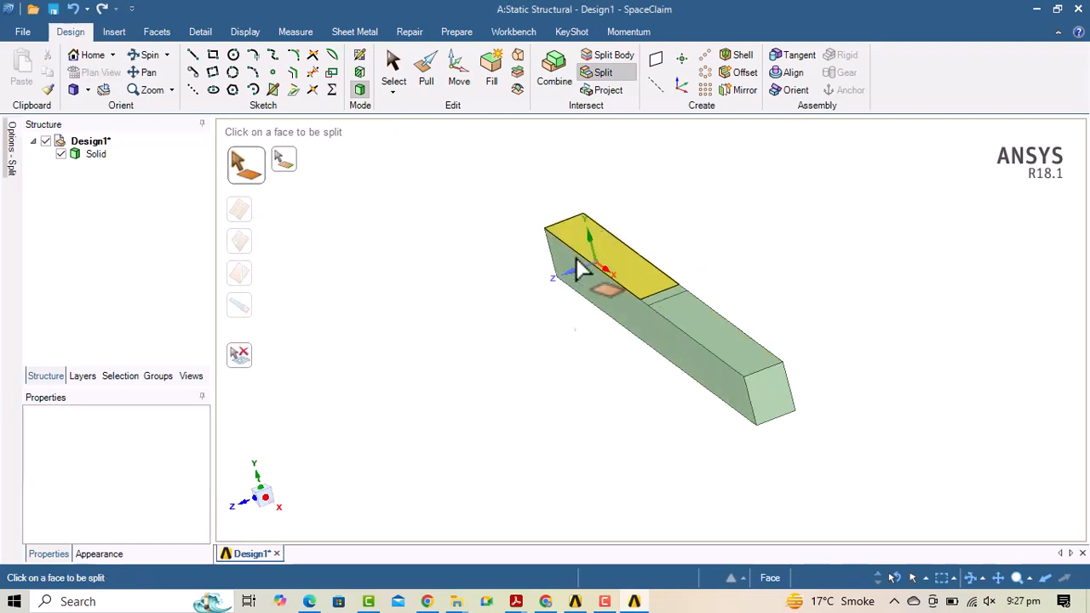
Spin the beam to check the splits lengthwise, then close SpaceClaim and save the design.
{"action": "left_click", "coordinate": [141, 55]}
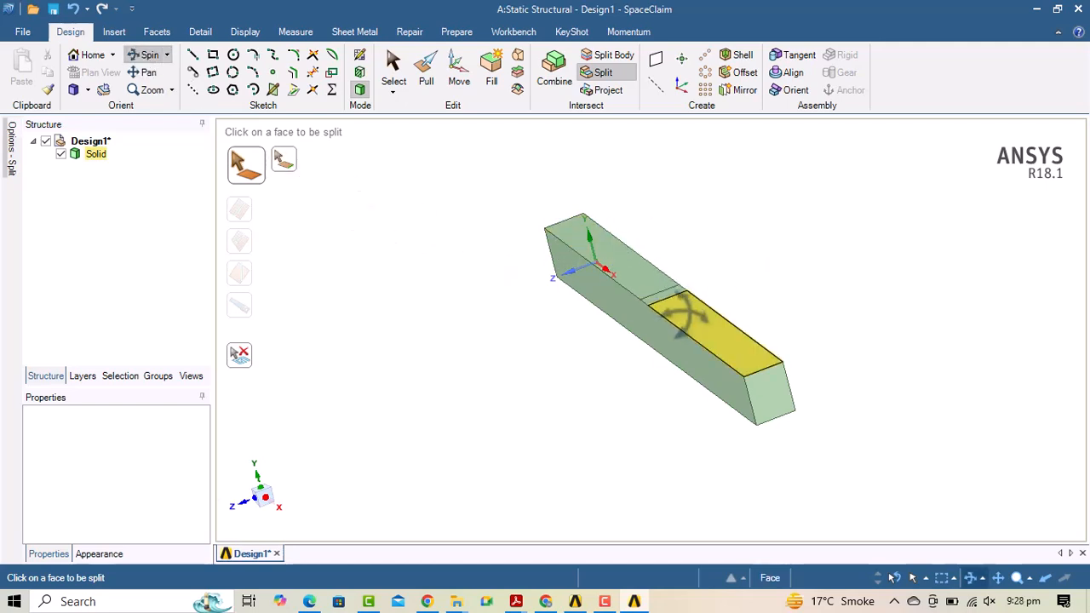
{"action": "left_click_drag", "start_coordinate": [627, 320], "coordinate": [1002, 310]}
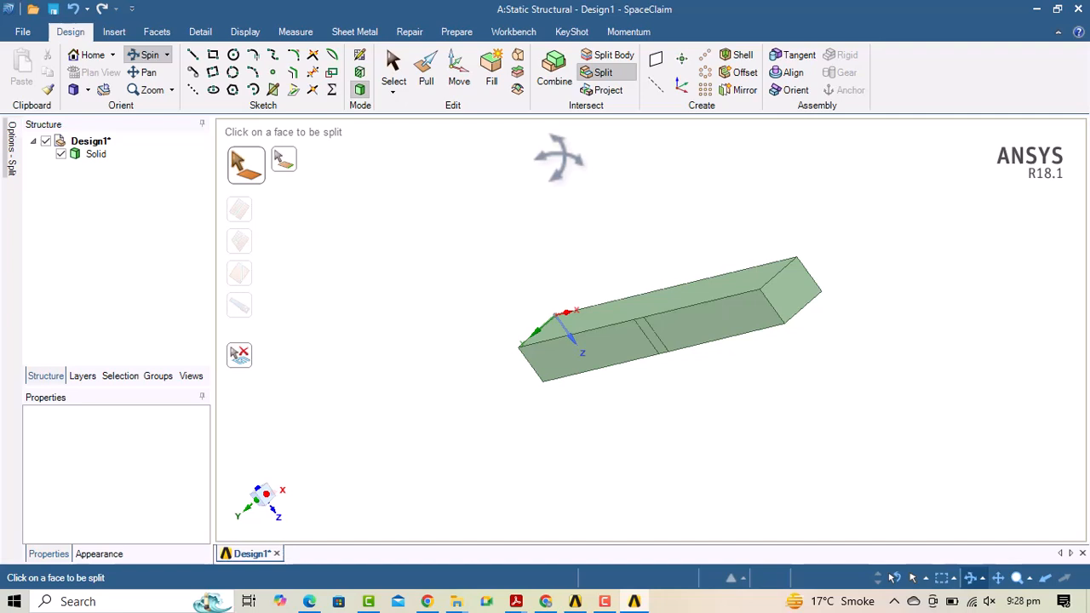
{"action": "left_click", "coordinate": [1078, 9]}
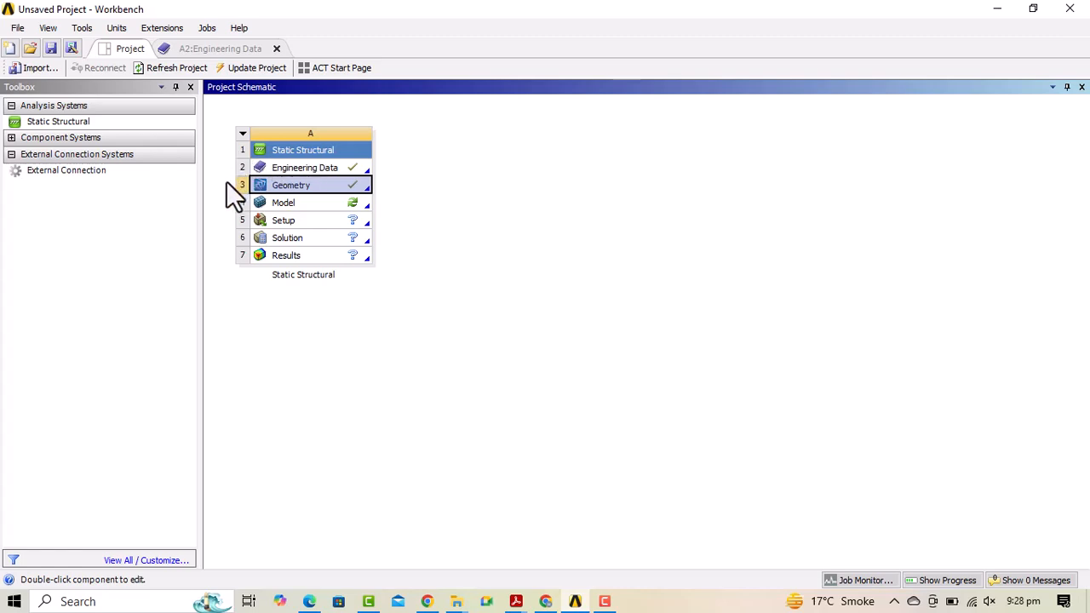
Launch Mechanical from the Static Structural system's Model cell to load the beam.
{"action": "double_click", "coordinate": [299, 202]}
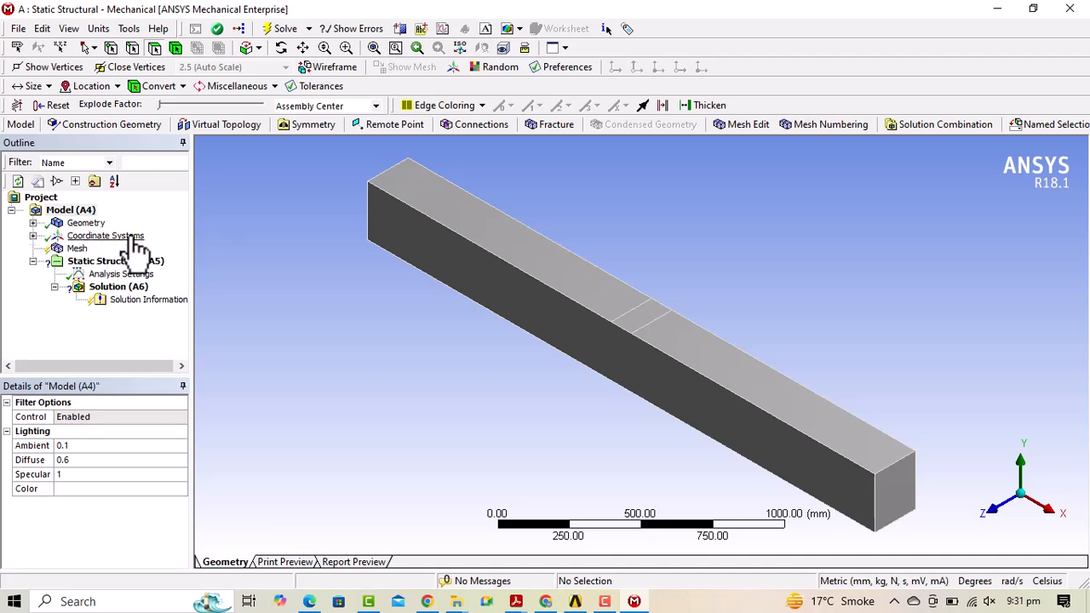
Insert a Body Sizing mesh control scoped to the beam's single body, keeping the default element size.
{"action": "left_click", "coordinate": [63, 248]}
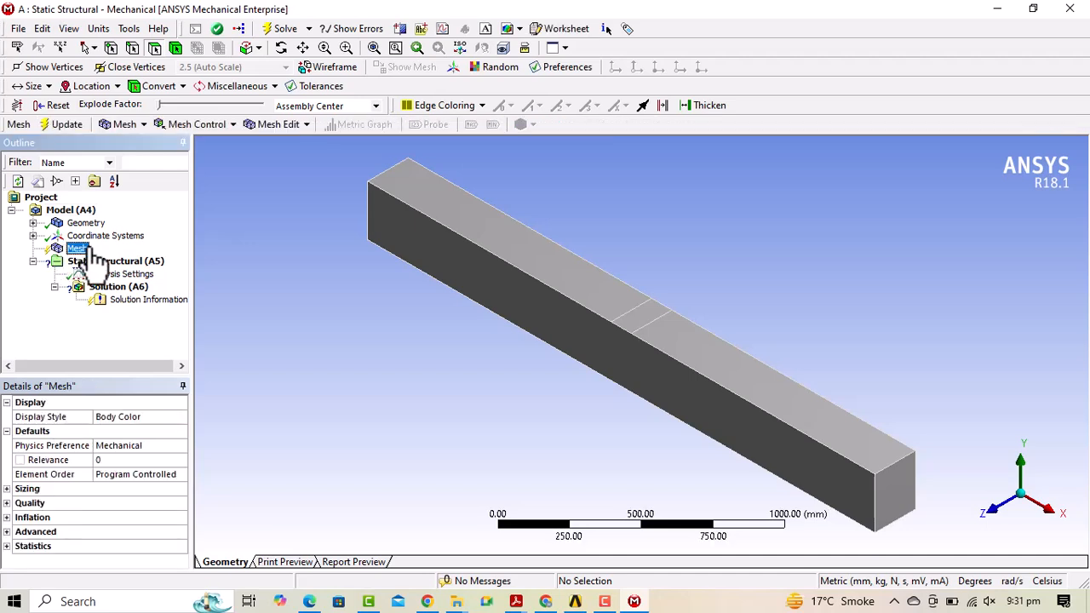
{"action": "left_click", "coordinate": [234, 125]}
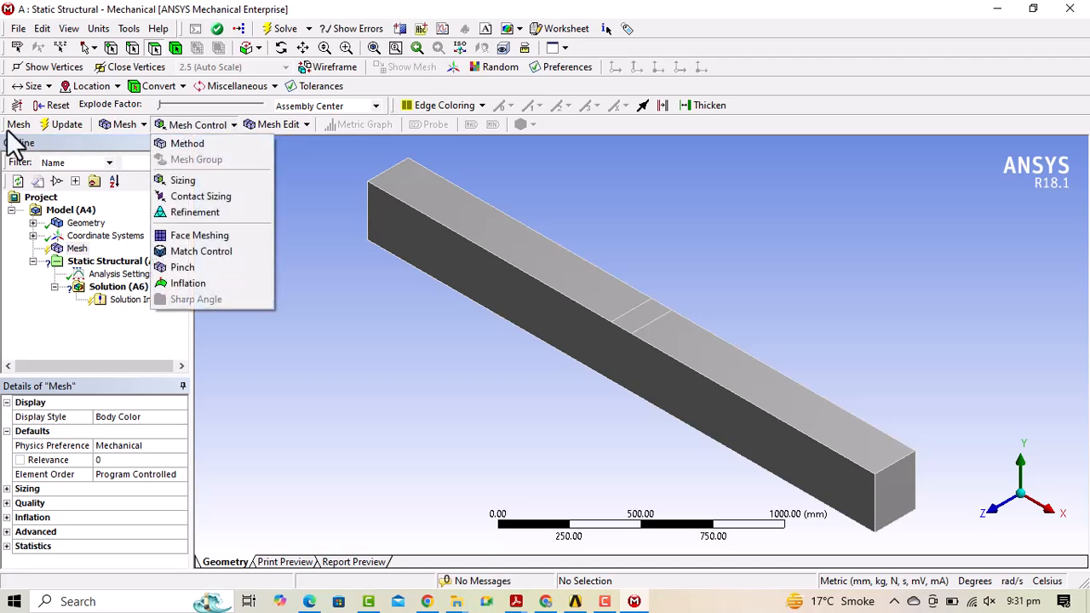
{"action": "left_click", "coordinate": [182, 179]}
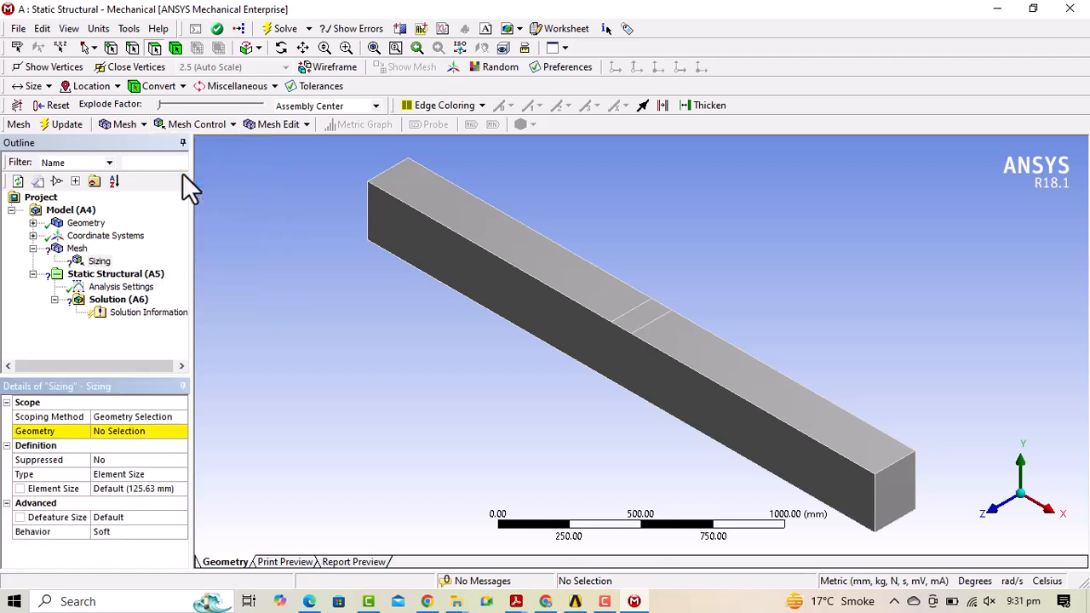
{"action": "left_click", "coordinate": [116, 434]}
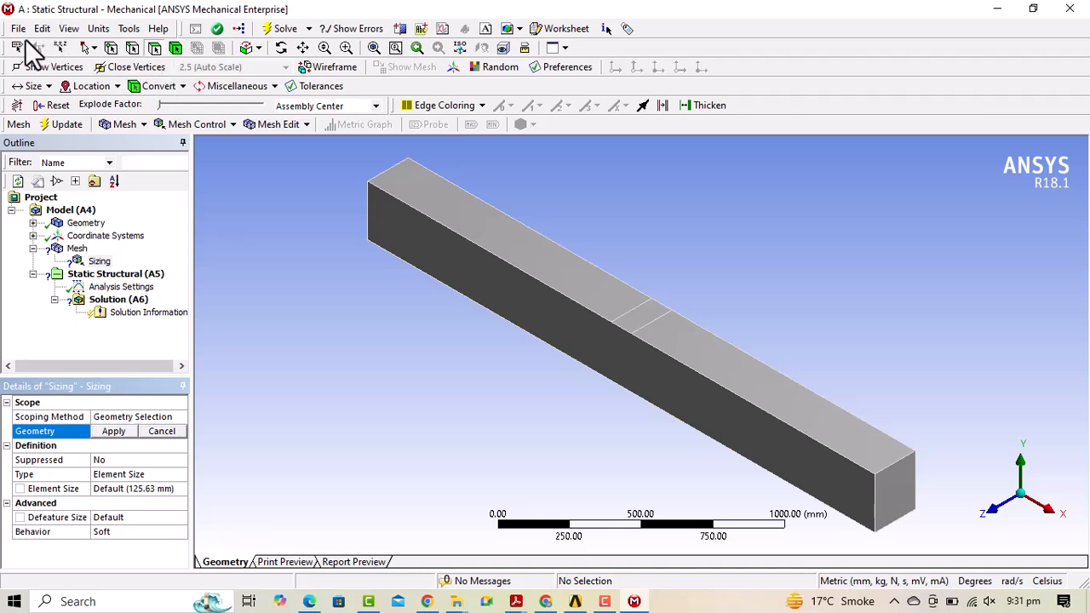
{"action": "left_click", "coordinate": [175, 47]}
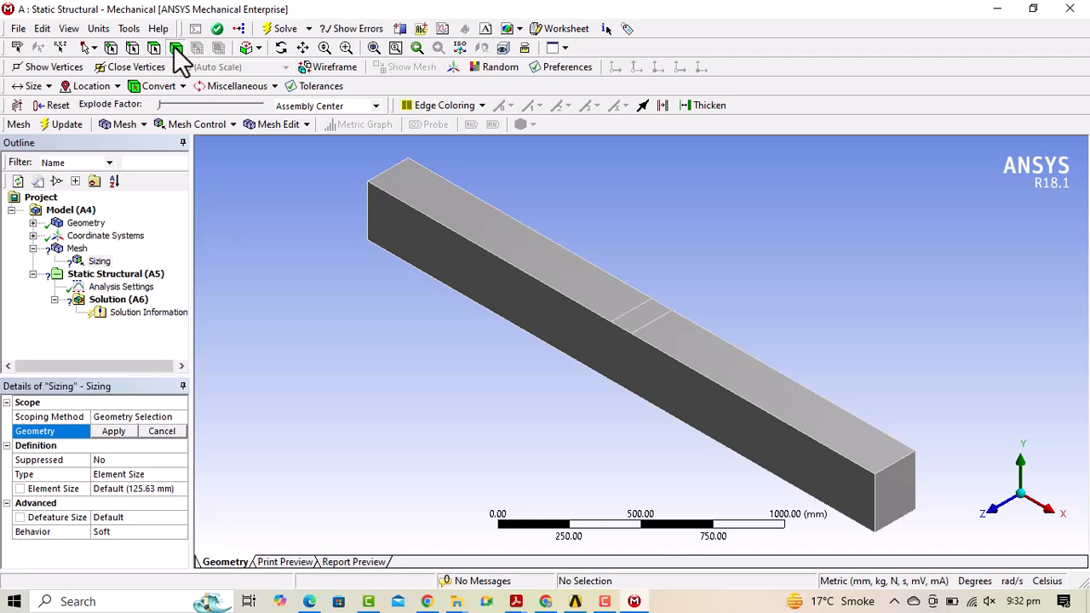
{"action": "left_click", "coordinate": [521, 251]}
{"action": "left_click", "coordinate": [116, 430]}
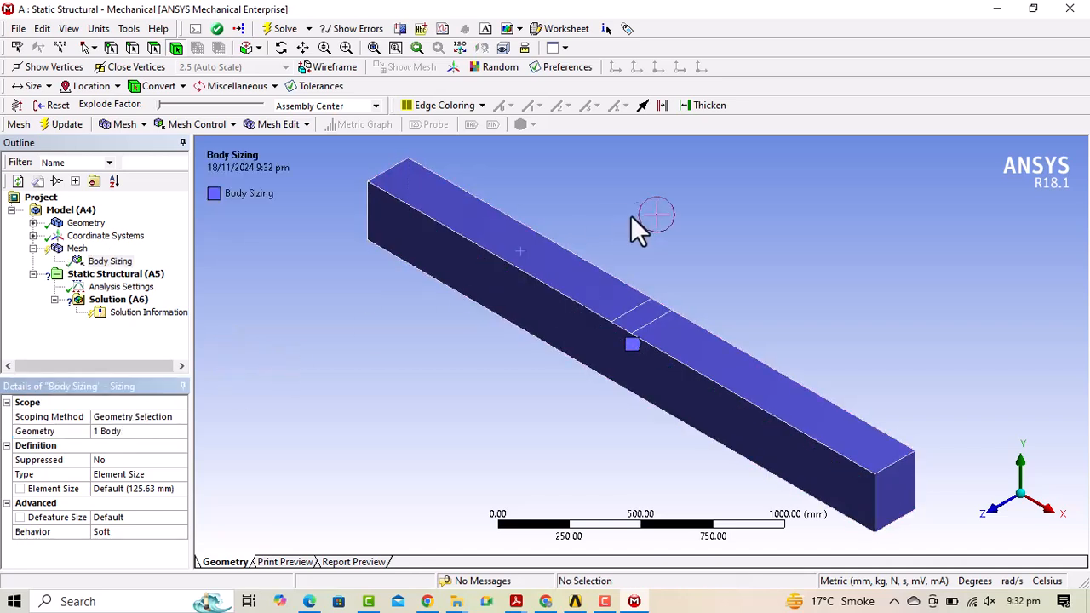
{"action": "scroll", "coordinate": [373, 289], "scroll_direction": "down", "scroll_amount": 4}
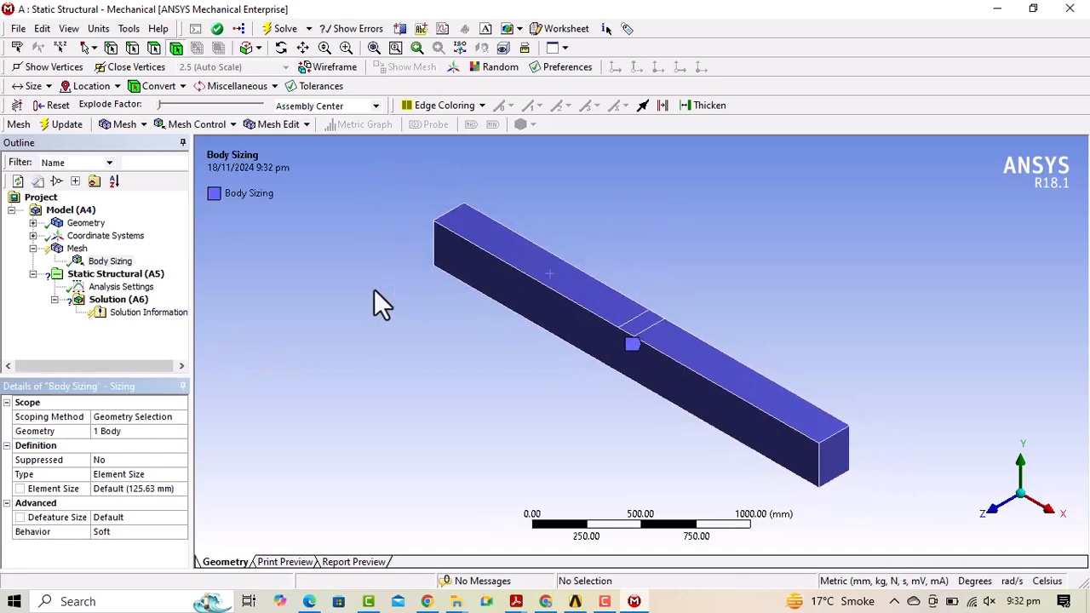
{"action": "scroll", "coordinate": [590, 302], "scroll_direction": "up", "scroll_amount": 5}
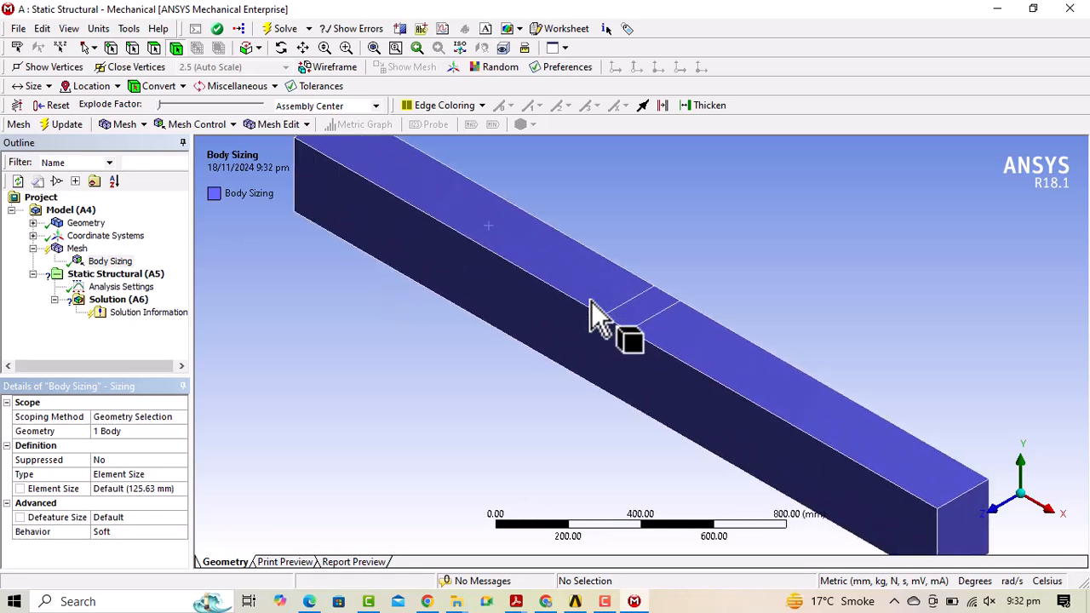
{"action": "scroll", "coordinate": [591, 301], "scroll_direction": "down", "scroll_amount": 2}
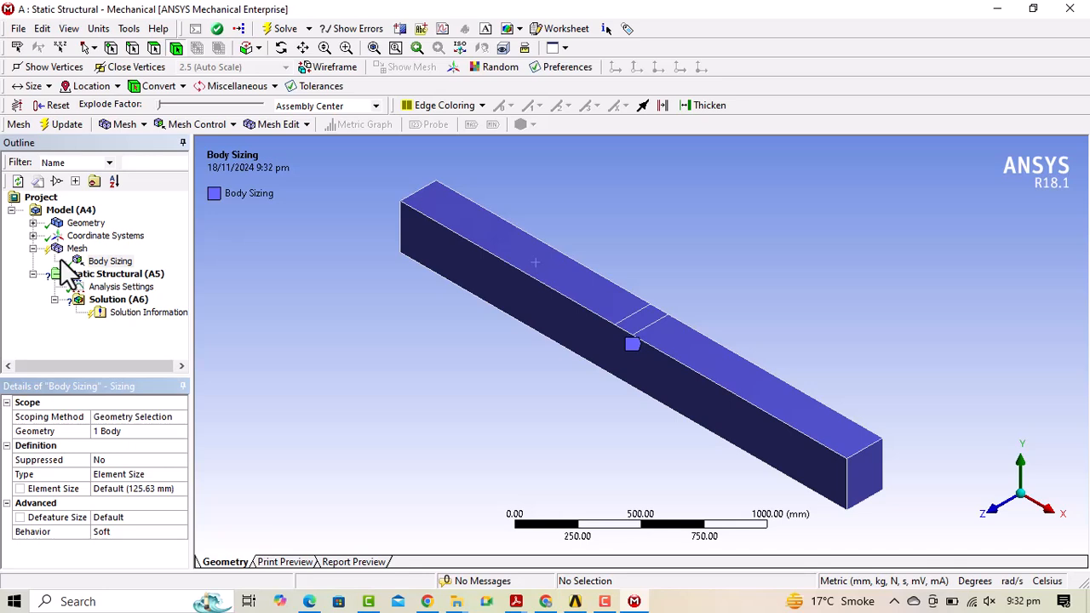
Insert an Automatic Method mesh control with global element order, leaving its geometry unassigned.
{"action": "left_click", "coordinate": [231, 125]}
{"action": "left_click", "coordinate": [204, 142]}
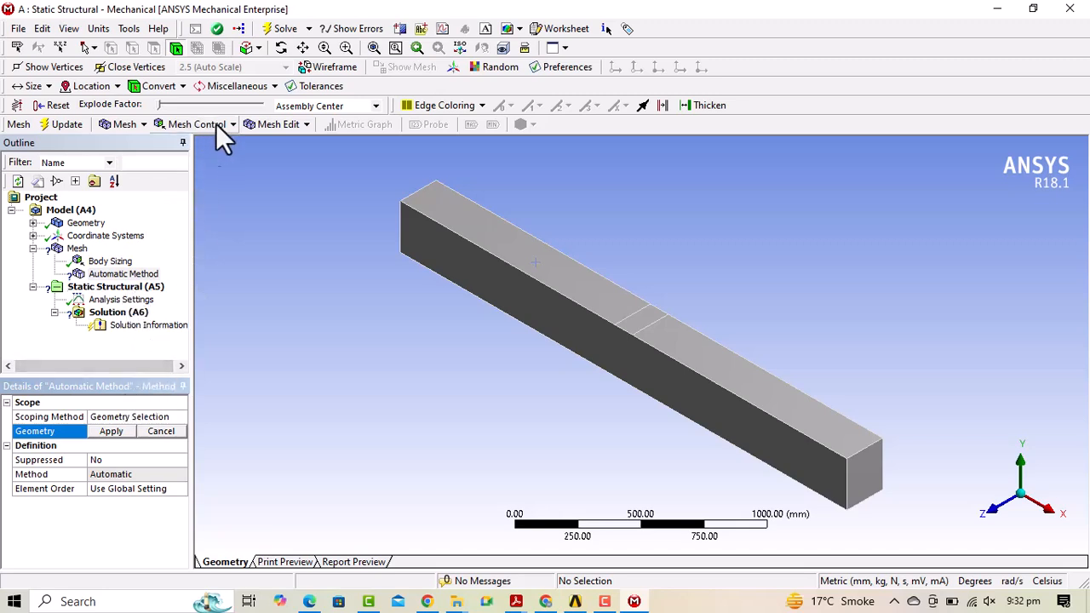
{"action": "left_click", "coordinate": [38, 338]}
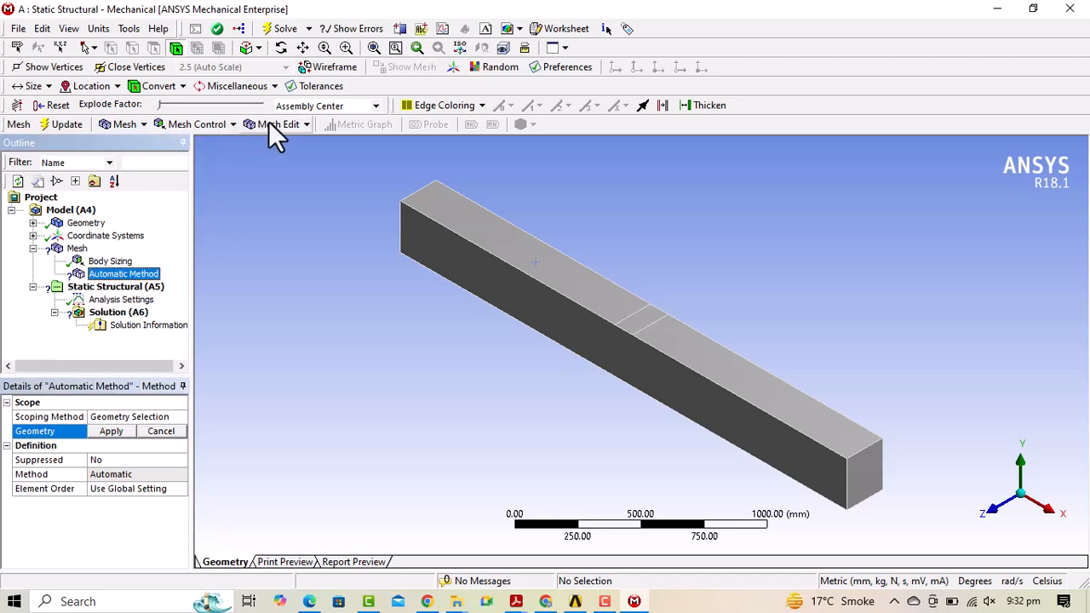
{"action": "left_click", "coordinate": [308, 125]}
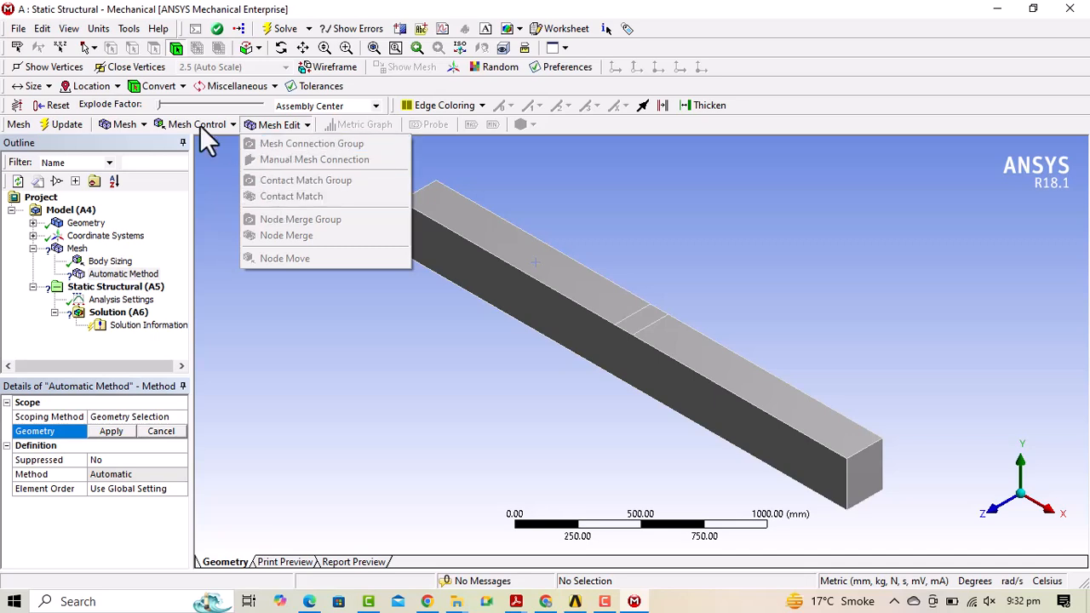
{"action": "left_click", "coordinate": [42, 241]}
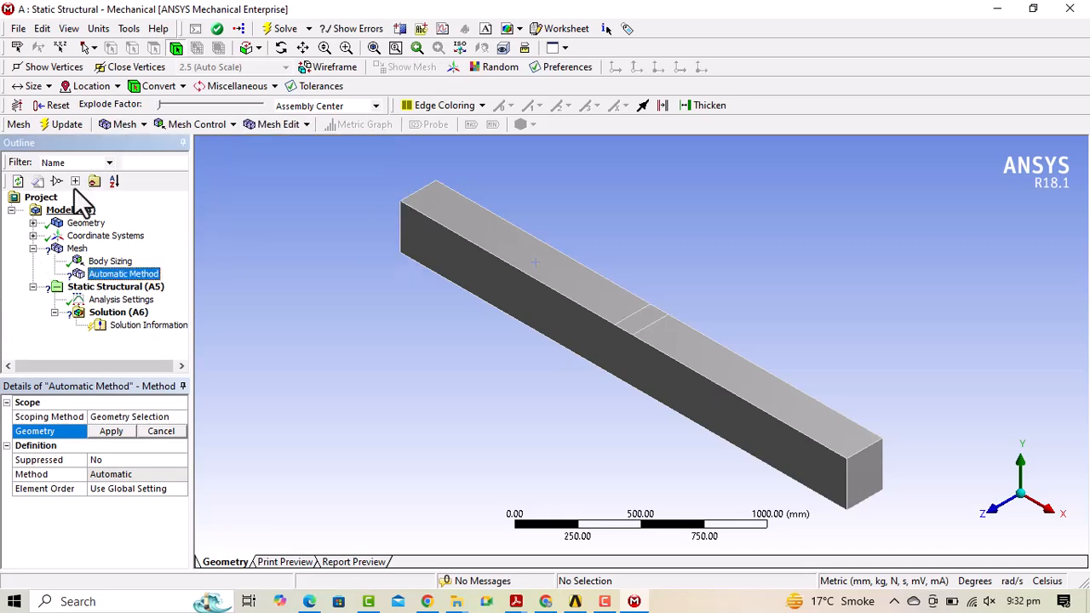
{"action": "left_click", "coordinate": [143, 121]}
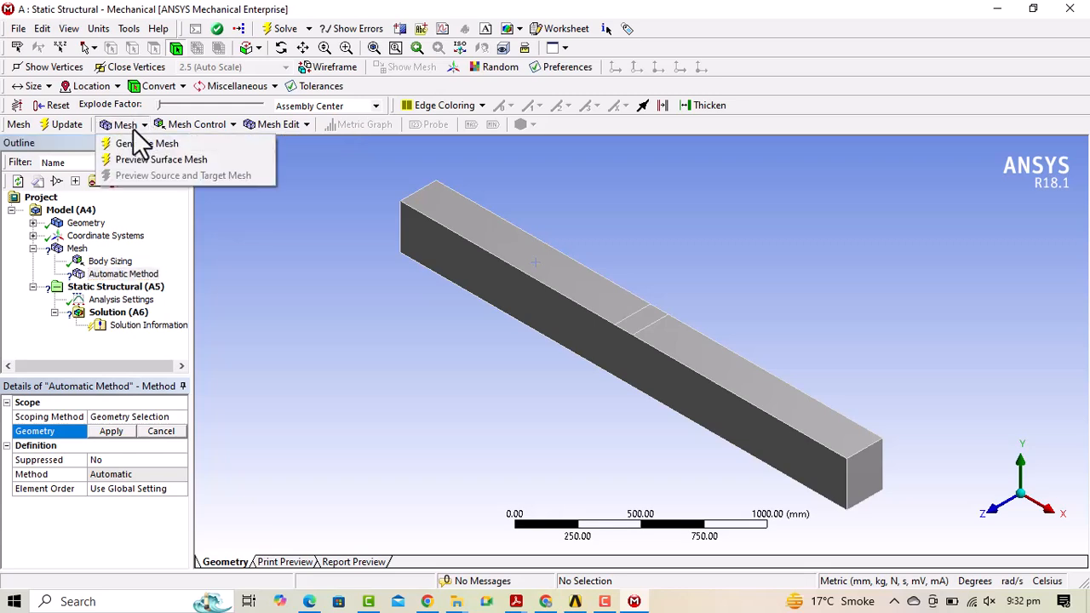
Scope the Automatic Method to the beam's single body and regenerate the mesh without errors.
{"action": "left_click", "coordinate": [137, 141]}
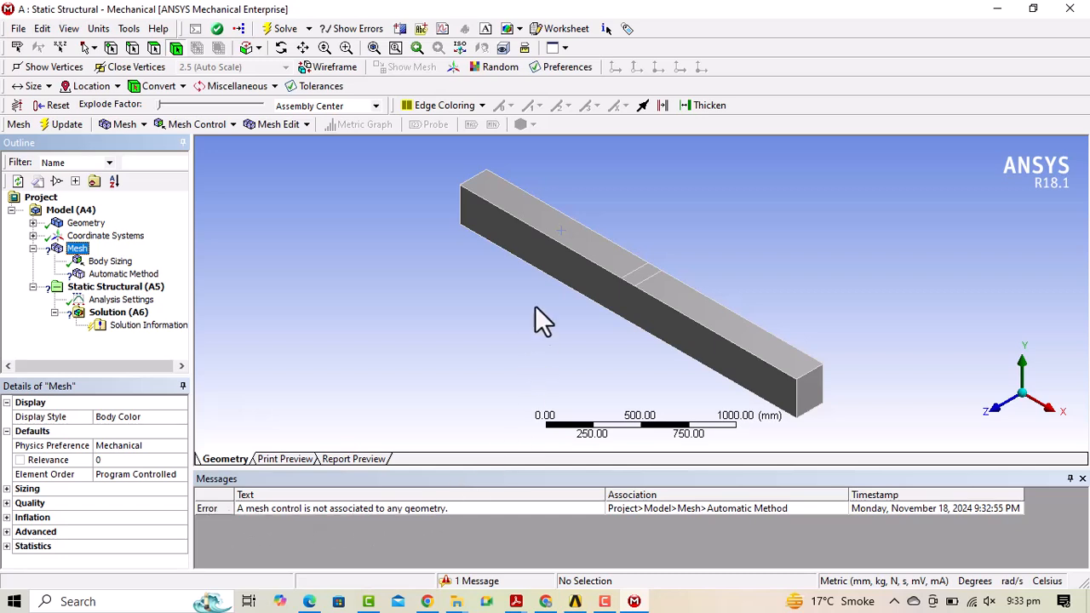
{"action": "left_click", "coordinate": [110, 273]}
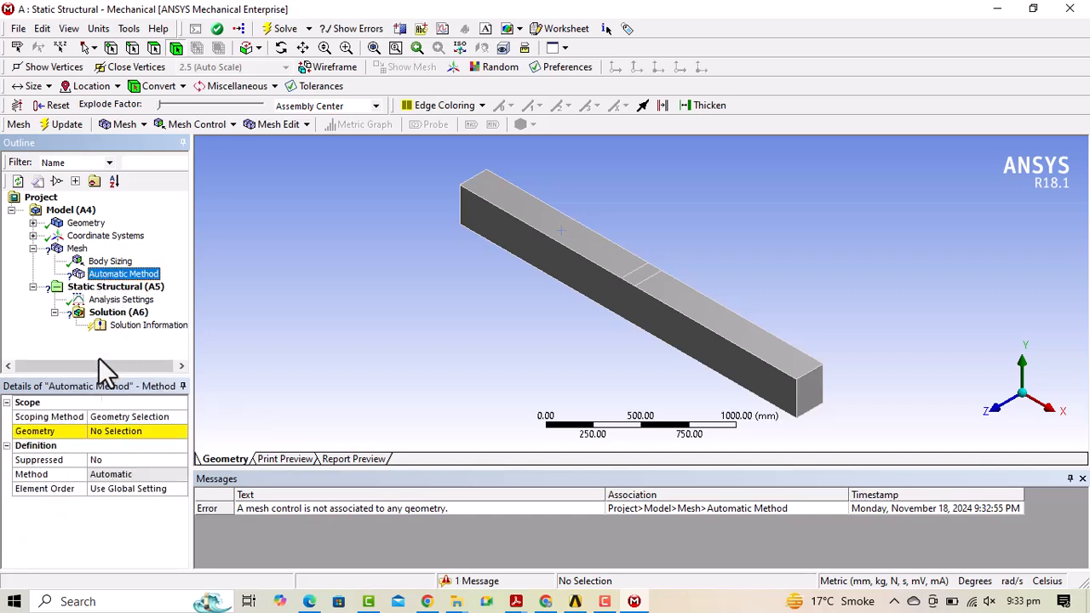
{"action": "left_click", "coordinate": [119, 431]}
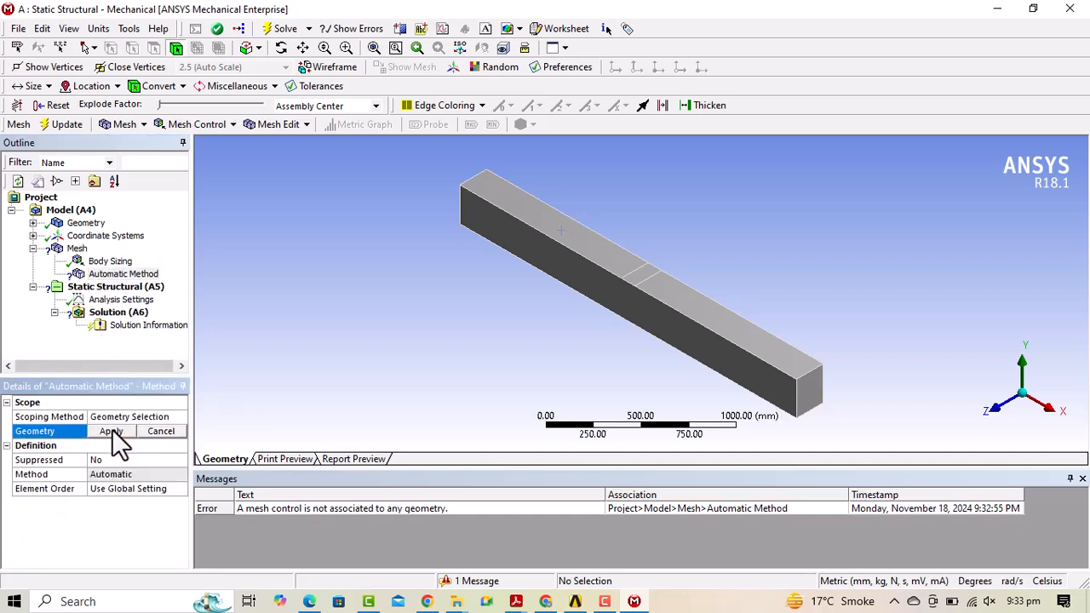
{"action": "left_click", "coordinate": [176, 48]}
{"action": "left_click", "coordinate": [546, 234]}
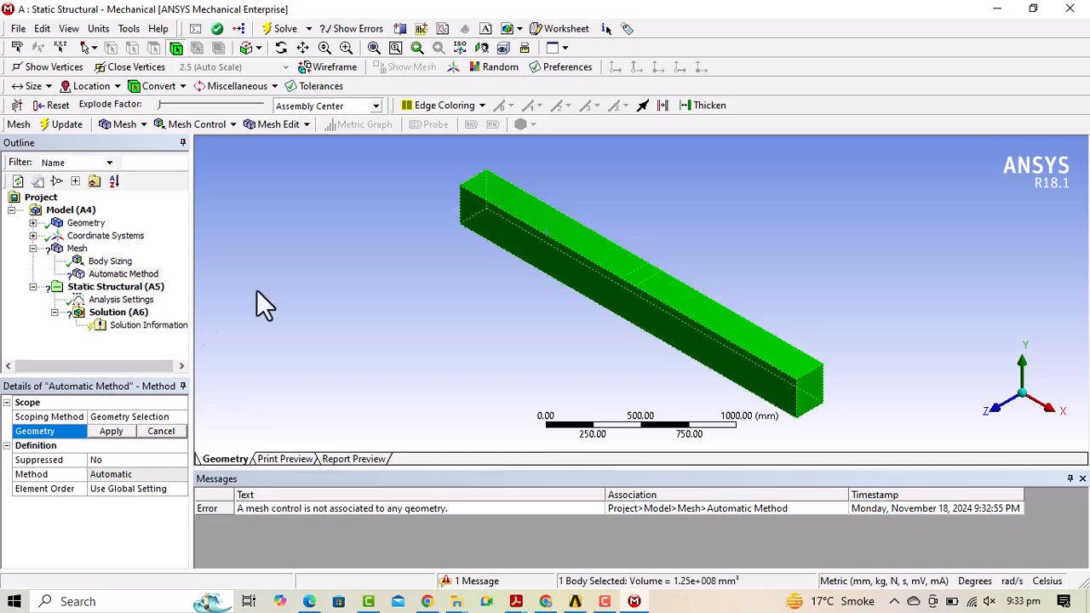
{"action": "left_click", "coordinate": [109, 431]}
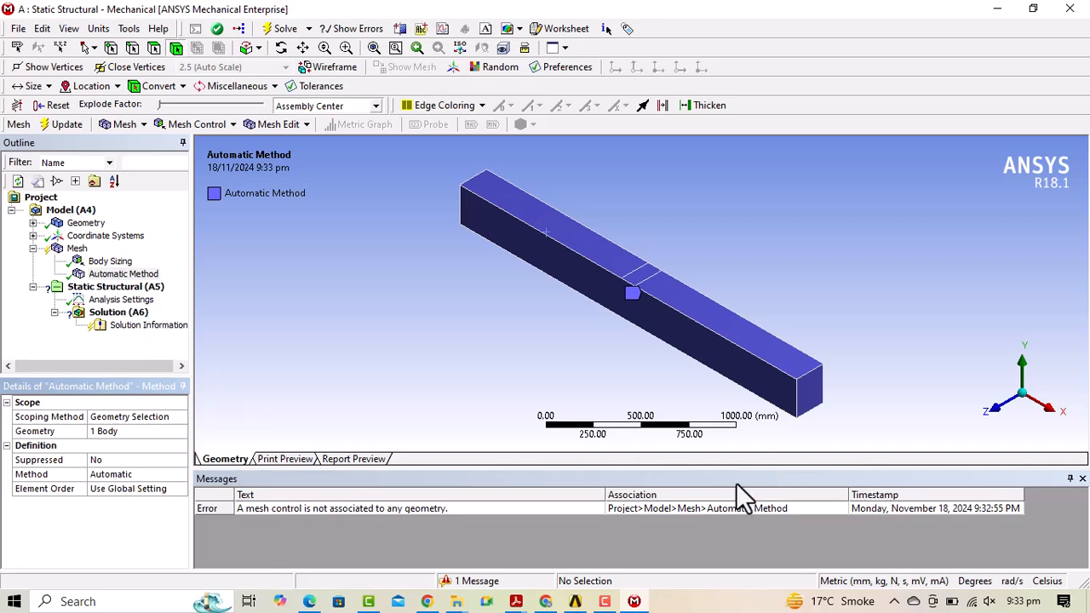
{"action": "left_click", "coordinate": [727, 508]}
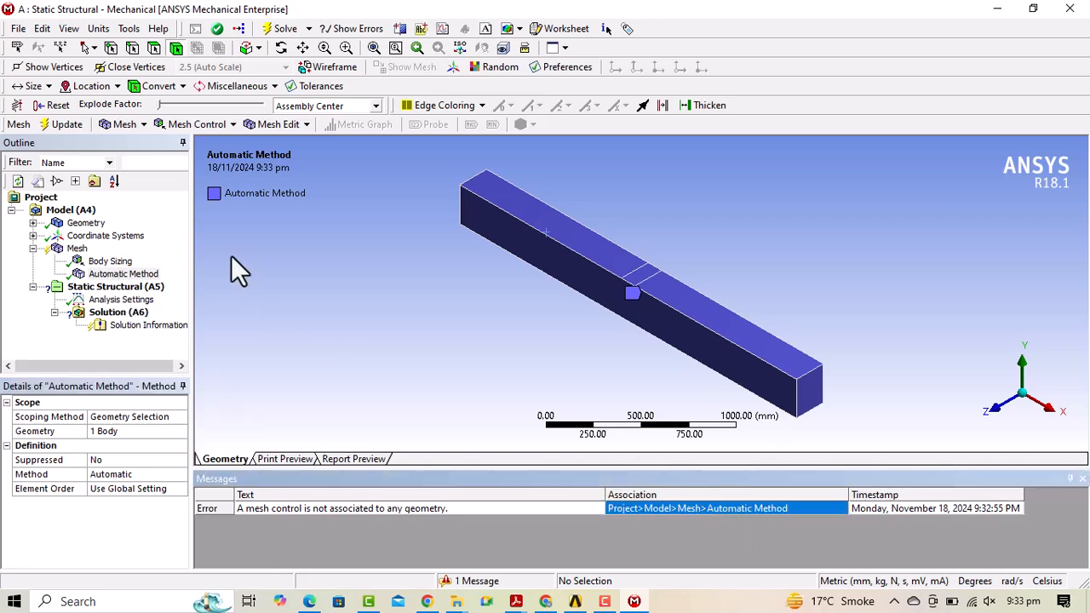
{"action": "left_click", "coordinate": [144, 120]}
{"action": "left_click", "coordinate": [144, 141]}
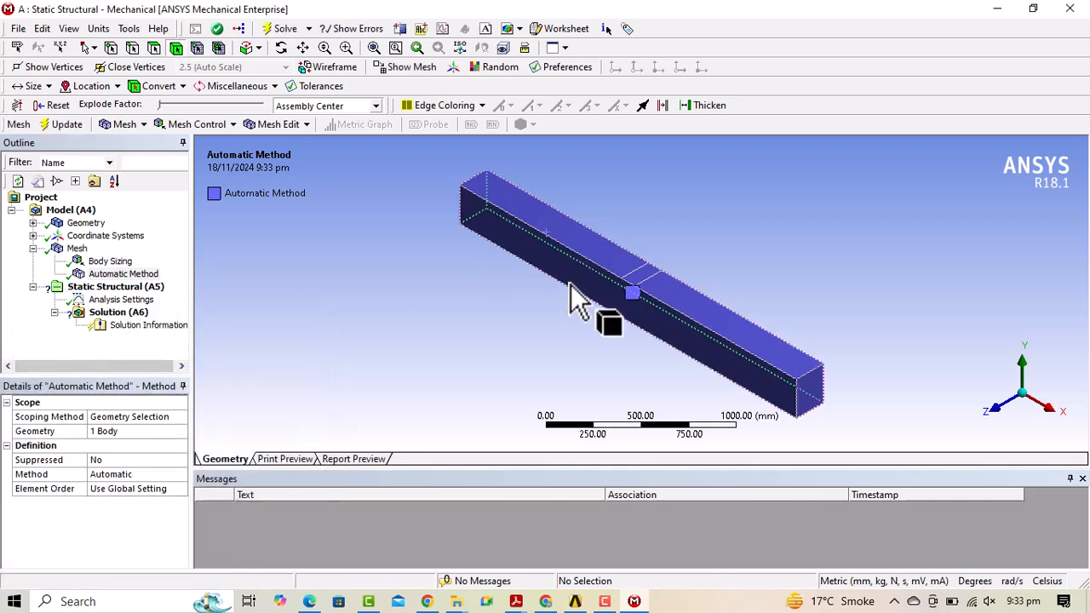
Add a Fixed Support scoped to one end face of the beam.
{"action": "left_click", "coordinate": [119, 300]}
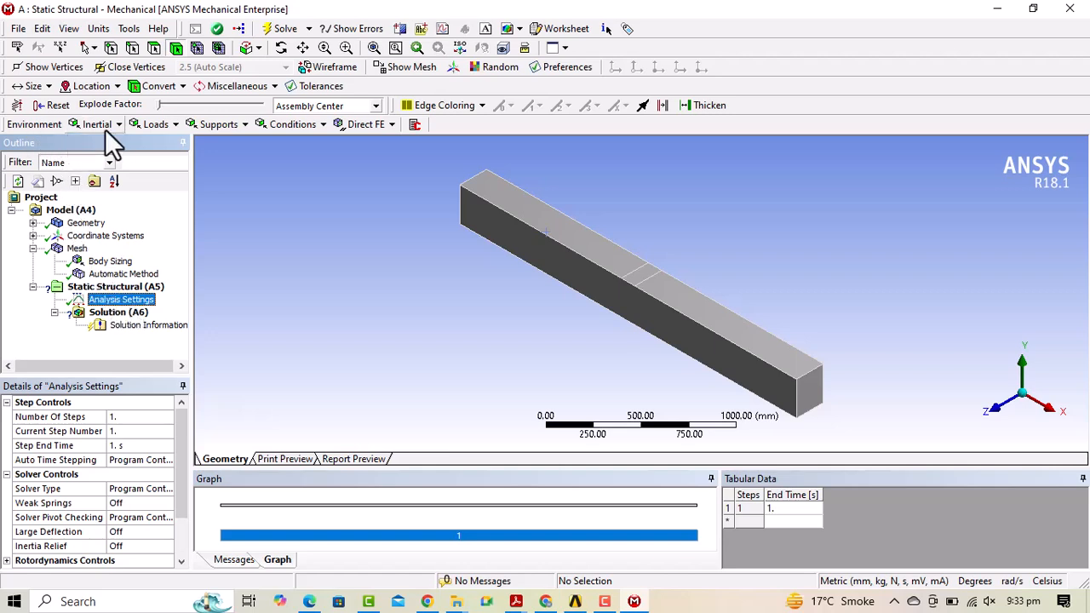
{"action": "left_click", "coordinate": [245, 124]}
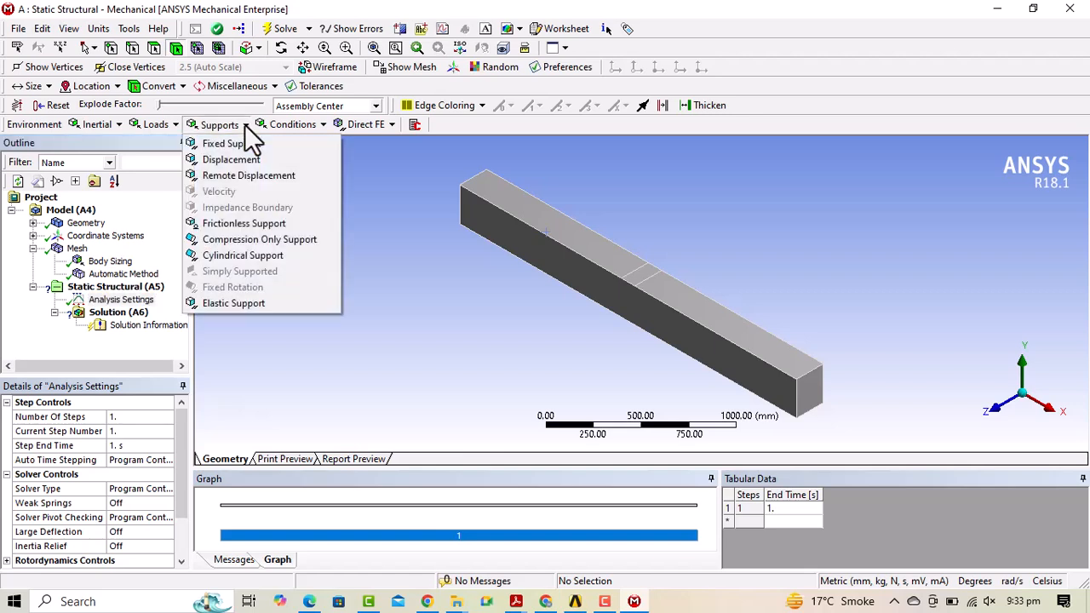
{"action": "left_click", "coordinate": [229, 142]}
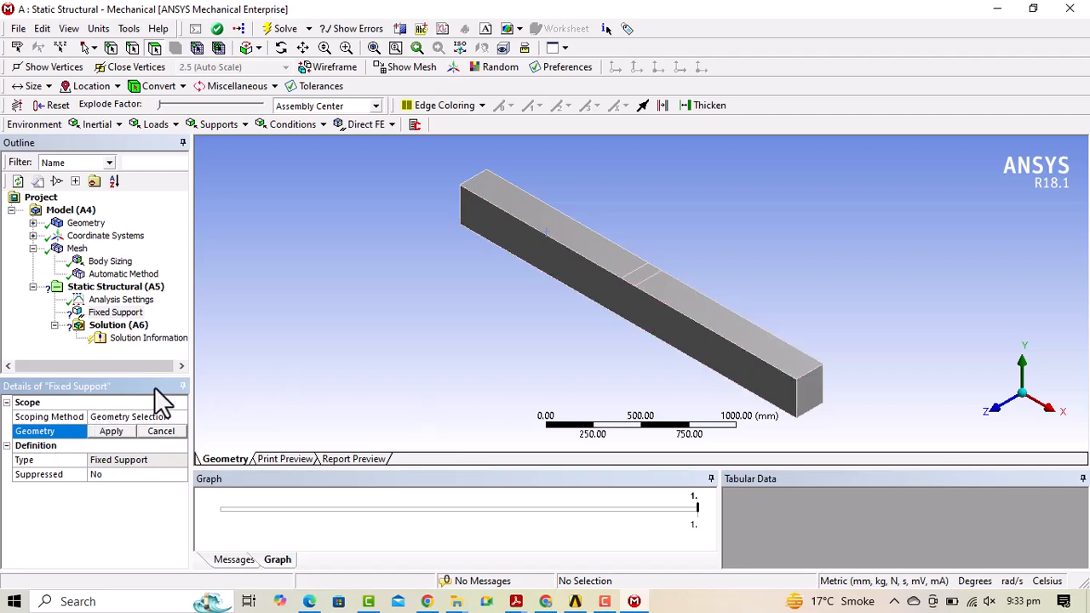
{"action": "left_click", "coordinate": [113, 431]}
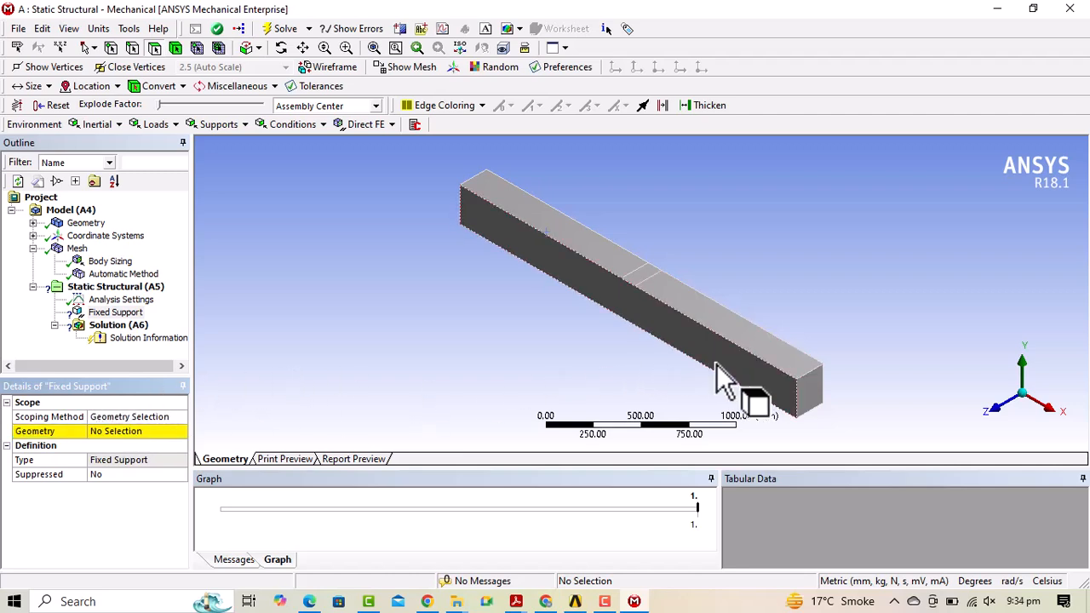
{"action": "left_click", "coordinate": [122, 431]}
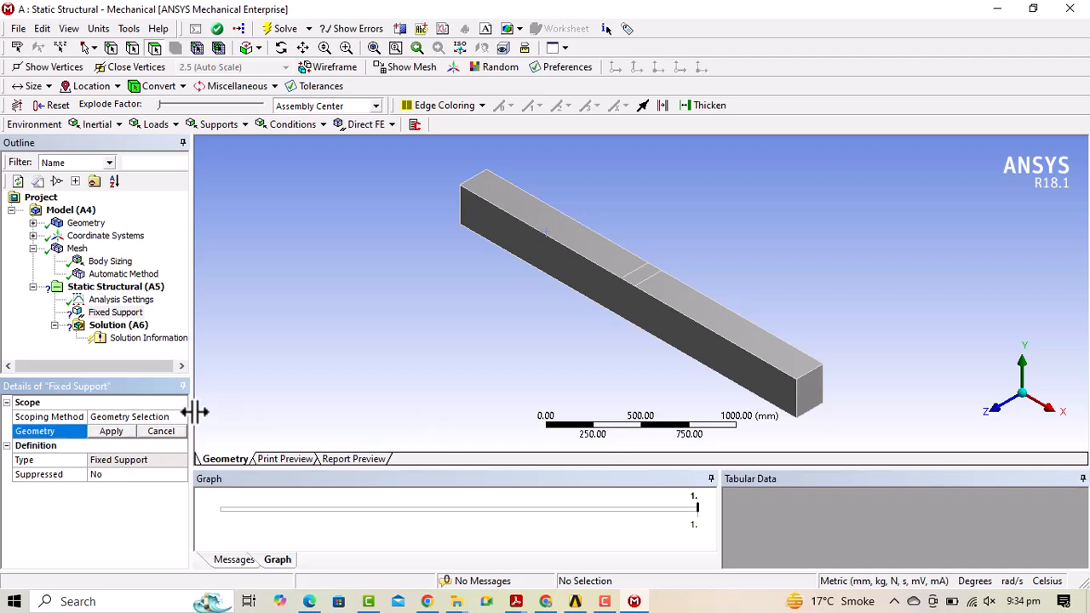
{"action": "left_click", "coordinate": [809, 394]}
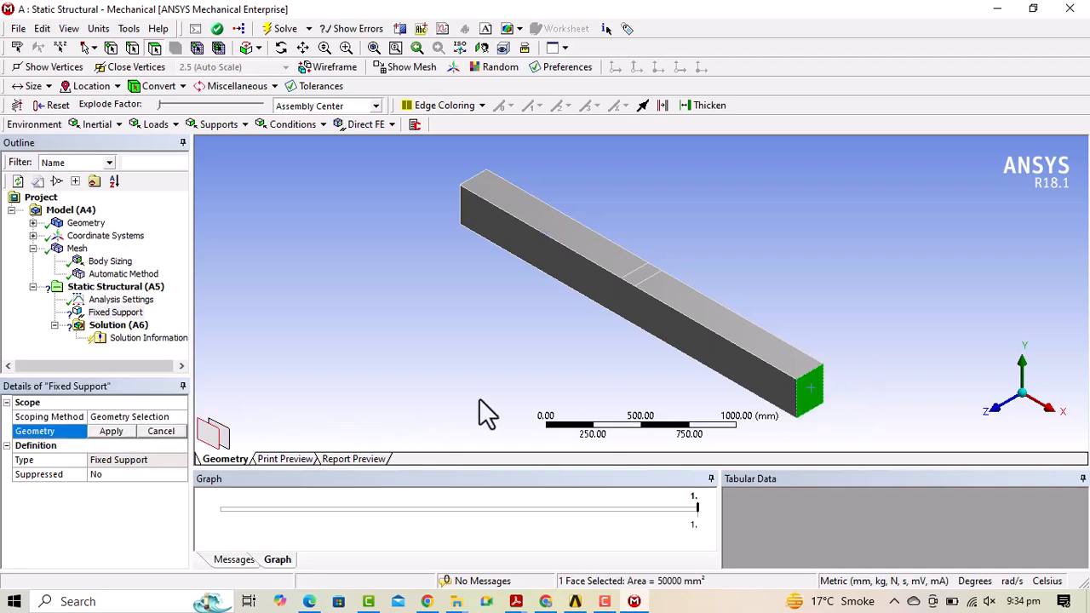
{"action": "left_click", "coordinate": [111, 430]}
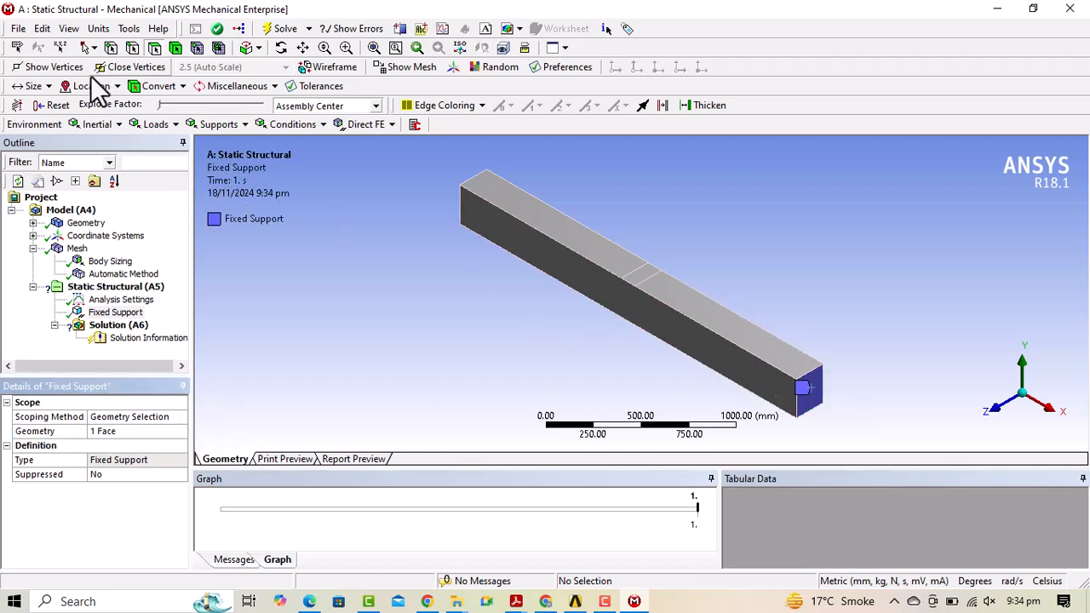
{"action": "left_click", "coordinate": [281, 48]}
{"action": "left_click_drag", "start_coordinate": [443, 247], "coordinate": [733, 313]}
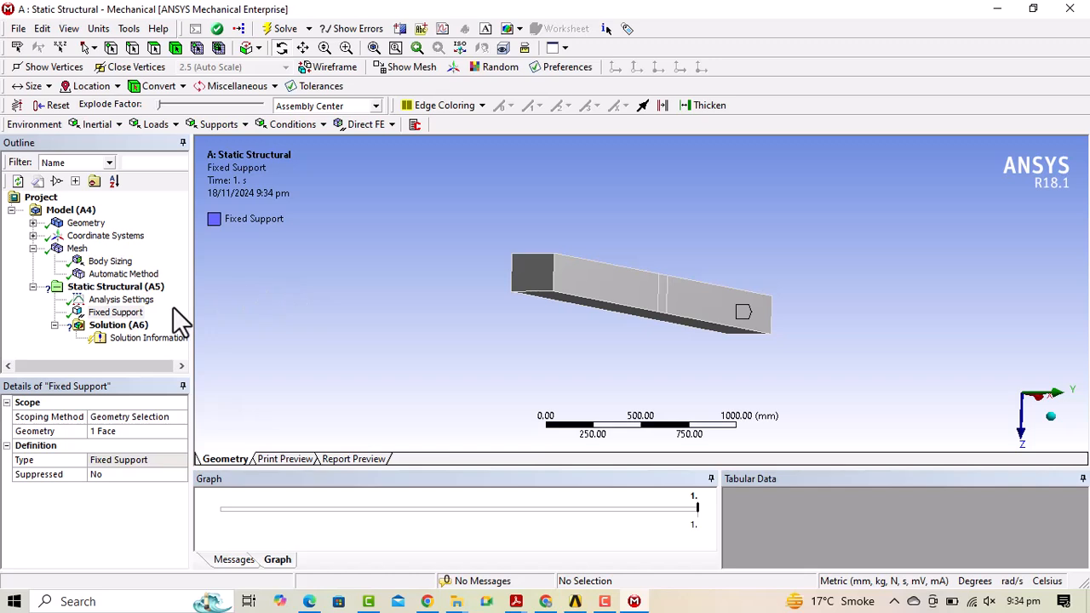
Insert a second Fixed Support and bring the beam's far end into view.
{"action": "left_click", "coordinate": [244, 124]}
{"action": "left_click", "coordinate": [245, 141]}
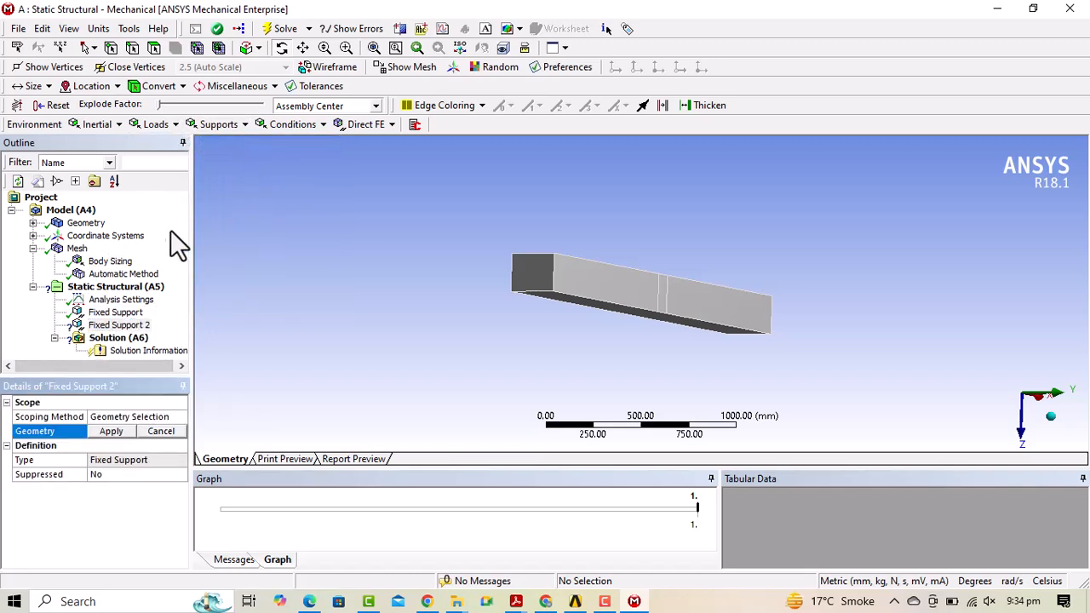
{"action": "left_click", "coordinate": [122, 324]}
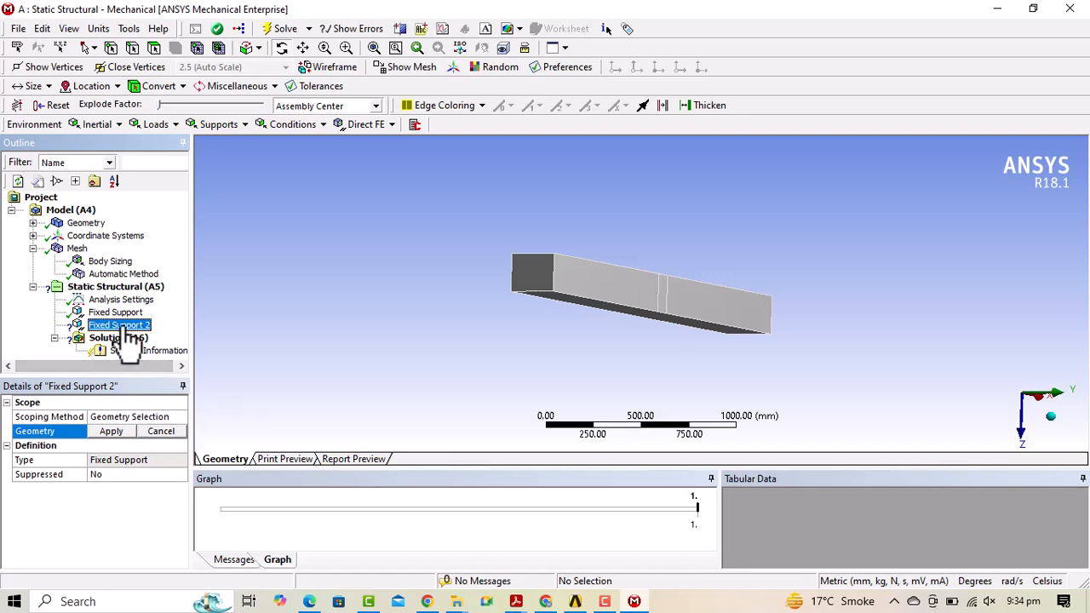
{"action": "left_click", "coordinate": [113, 428]}
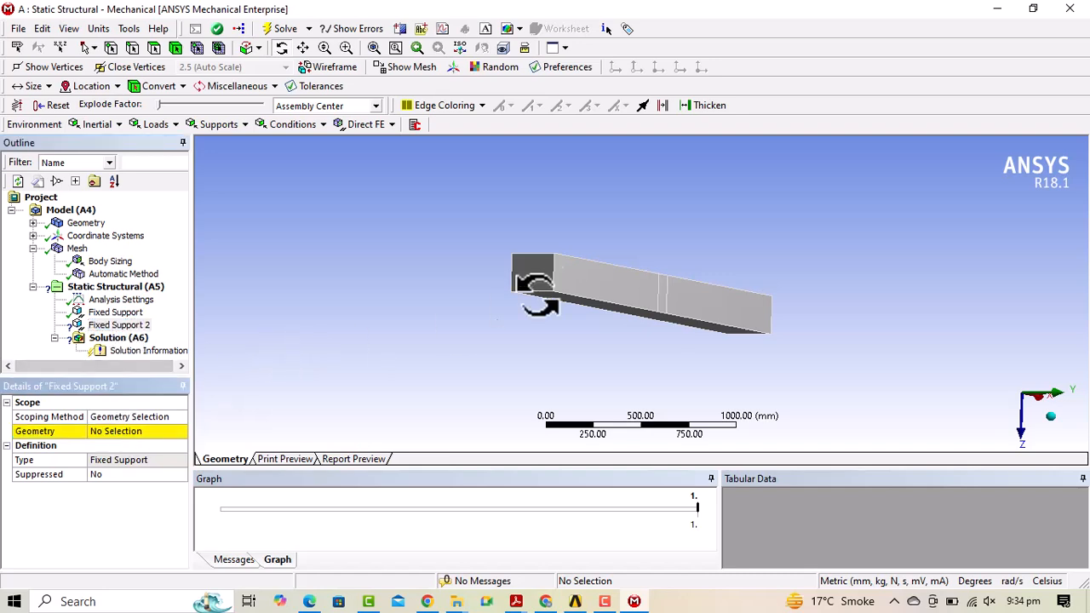
{"action": "left_click", "coordinate": [105, 432]}
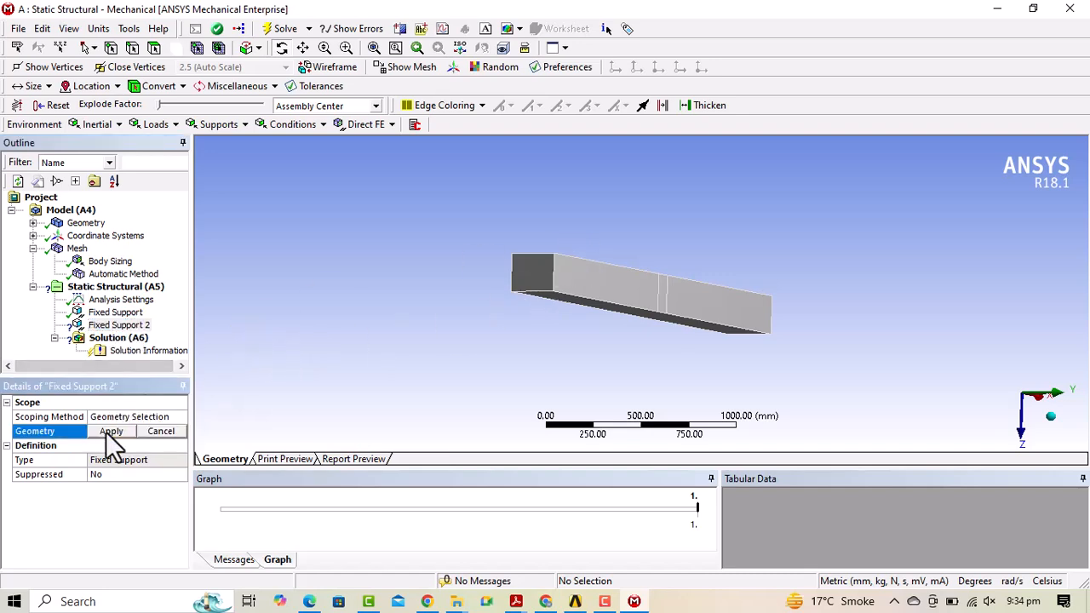
{"action": "left_click", "coordinate": [515, 267]}
{"action": "left_click", "coordinate": [655, 293]}
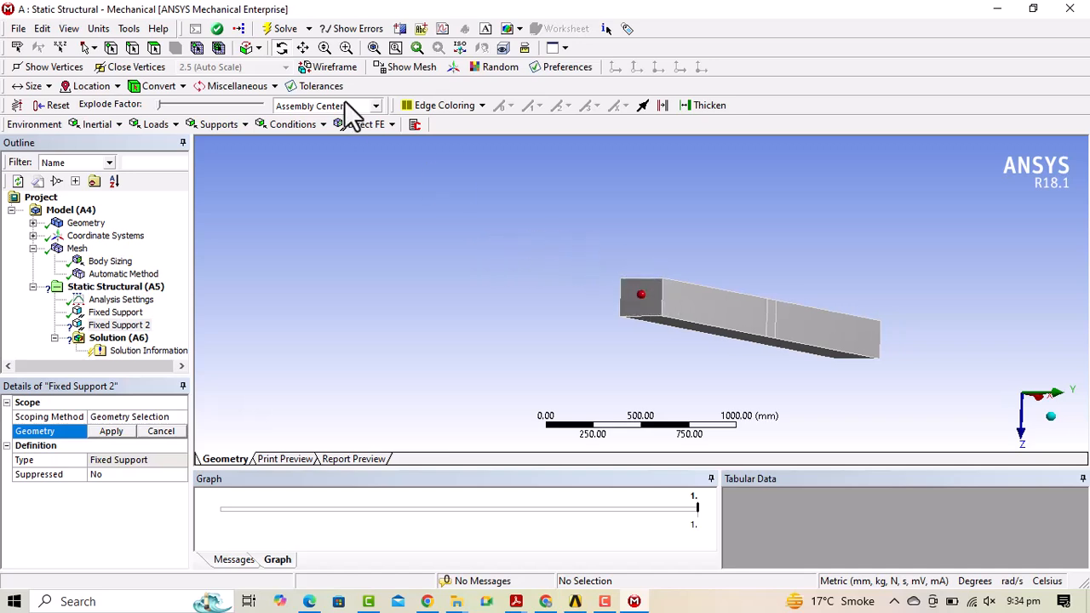
{"action": "left_click", "coordinate": [302, 48]}
{"action": "left_click_drag", "start_coordinate": [554, 216], "coordinate": [387, 203]}
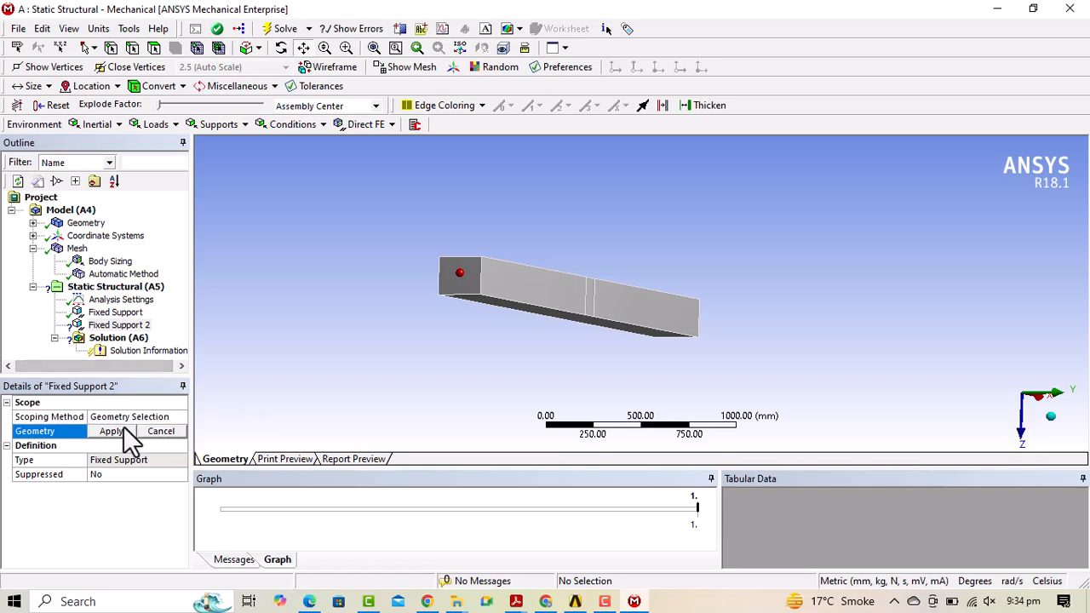
{"action": "left_click", "coordinate": [116, 432]}
Scope Fixed Support 2 to the beam's opposite end face.
{"action": "left_click", "coordinate": [99, 326]}
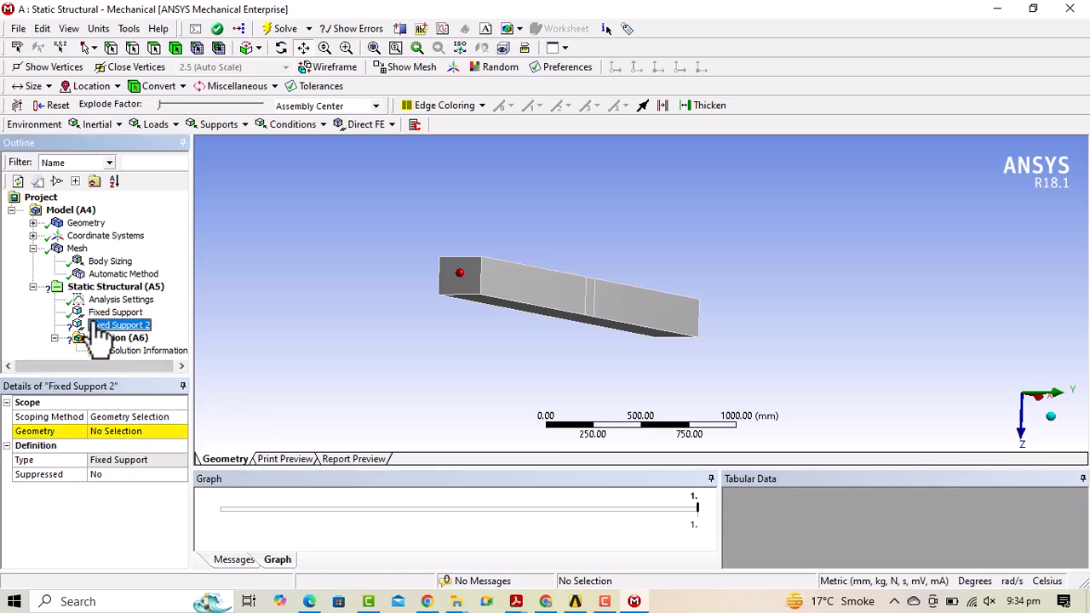
{"action": "left_click", "coordinate": [112, 313]}
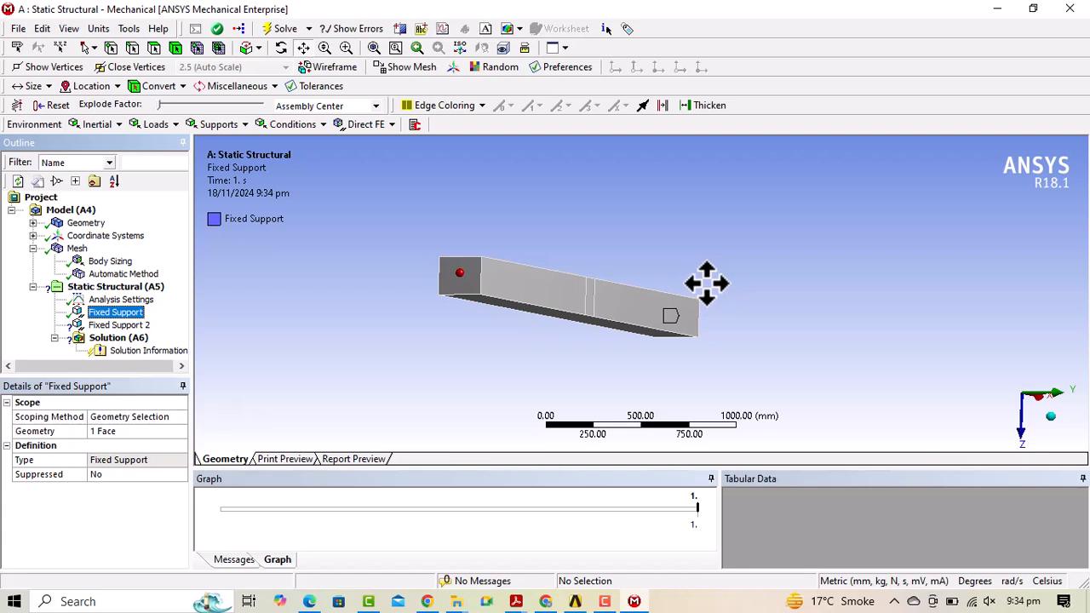
{"action": "left_click", "coordinate": [118, 325]}
{"action": "left_click", "coordinate": [126, 432]}
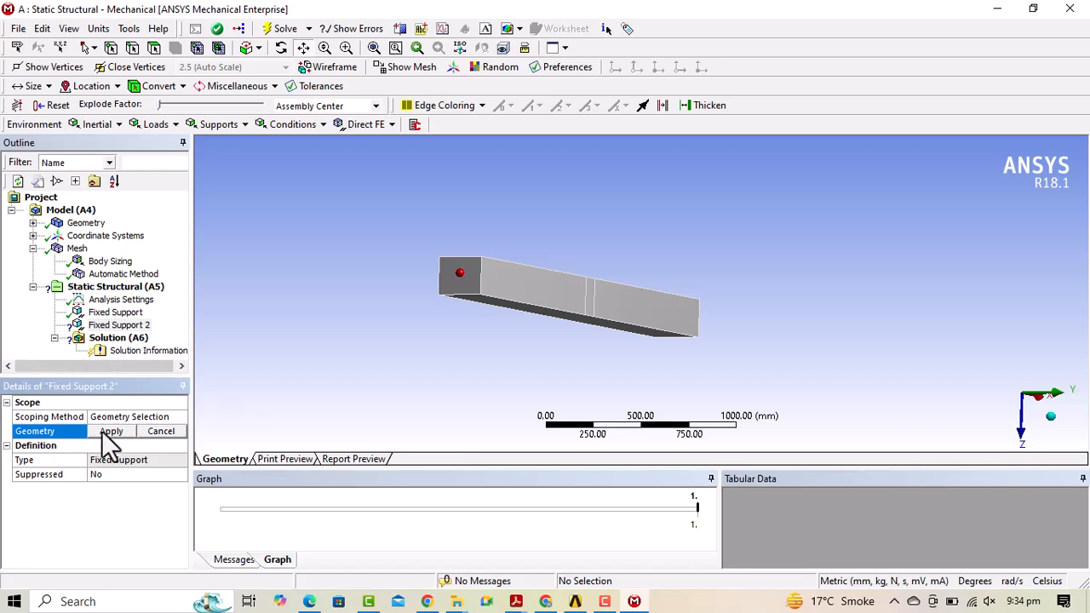
{"action": "mouse_move", "coordinate": [488, 280]}
{"action": "left_mouse_down"}
{"action": "mouse_move", "coordinate": [514, 292]}
{"action": "mouse_move", "coordinate": [481, 297]}
{"action": "left_mouse_up"}
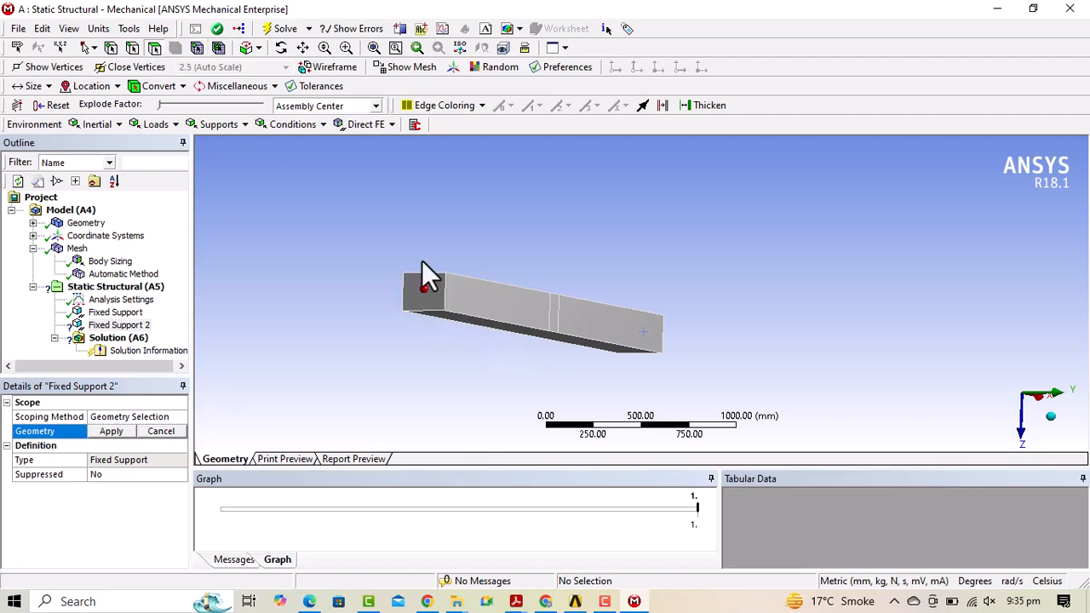
{"action": "left_click", "coordinate": [426, 284]}
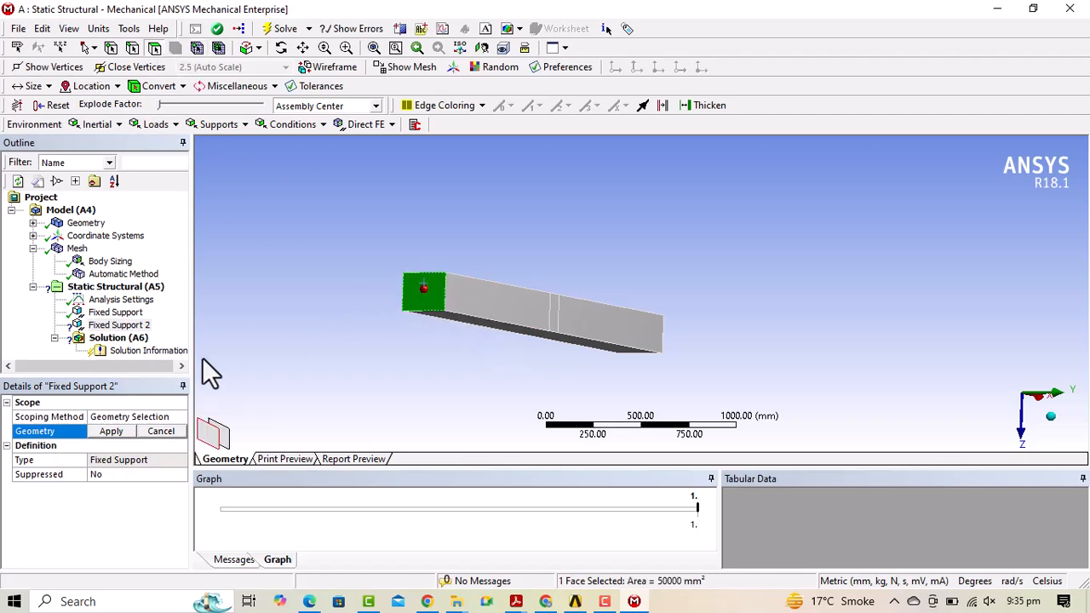
{"action": "left_click", "coordinate": [113, 432]}
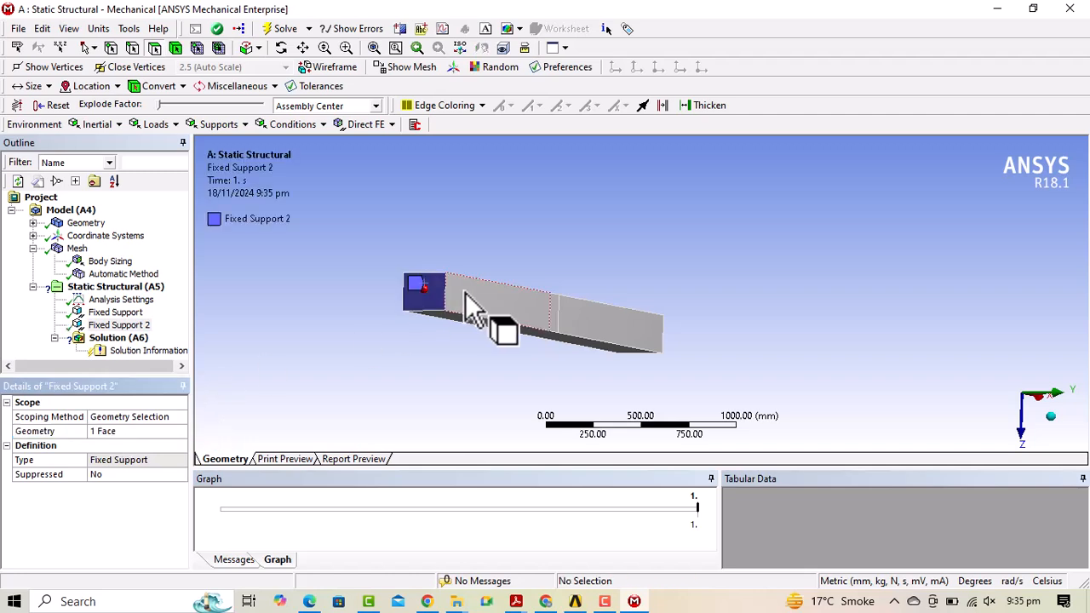
Orbit the beam into a 3-D view to verify both ends are clamped.
{"action": "scroll", "coordinate": [603, 275], "scroll_direction": "down", "scroll_amount": 2}
{"action": "scroll", "coordinate": [604, 275], "scroll_direction": "up", "scroll_amount": 3}
{"action": "scroll", "coordinate": [603, 276], "scroll_direction": "down", "scroll_amount": 2}
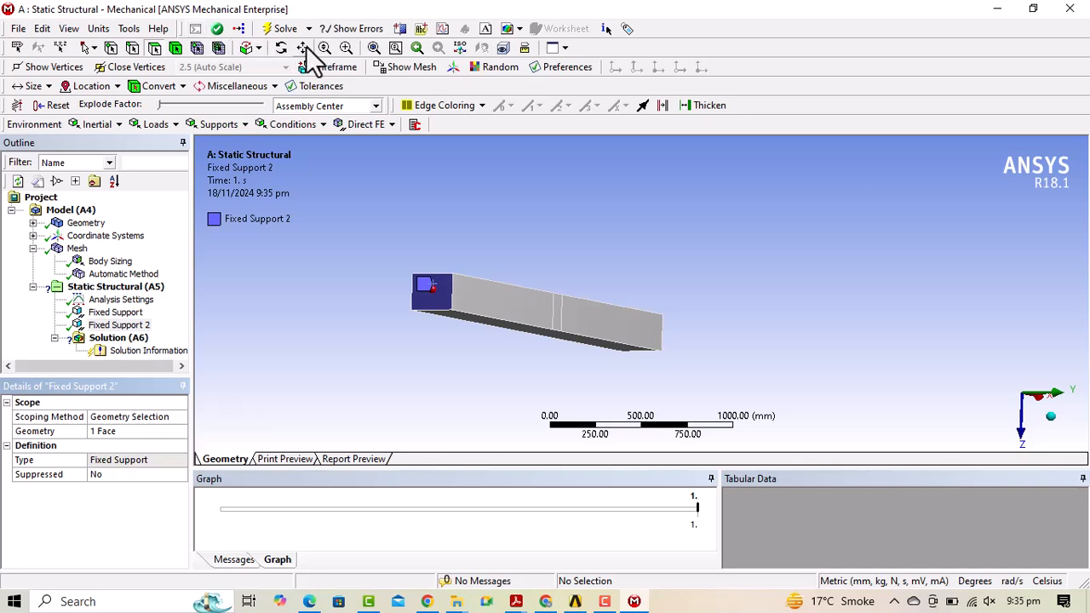
{"action": "left_click", "coordinate": [281, 48]}
{"action": "left_click_drag", "start_coordinate": [361, 234], "coordinate": [567, 312]}
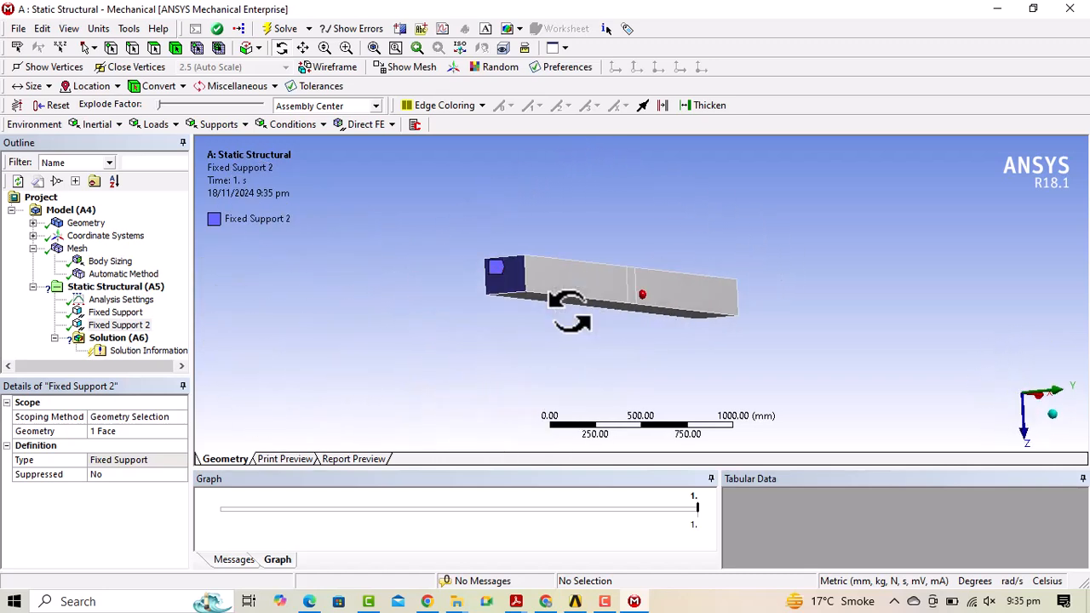
{"action": "left_click_drag", "start_coordinate": [430, 332], "coordinate": [868, 324]}
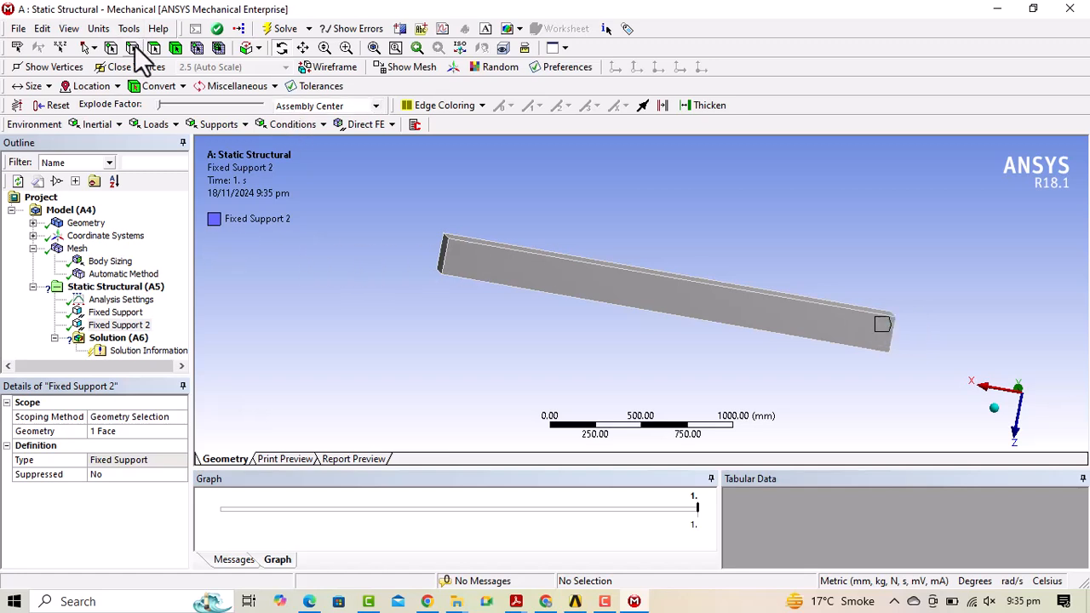
{"action": "left_click", "coordinate": [128, 312]}
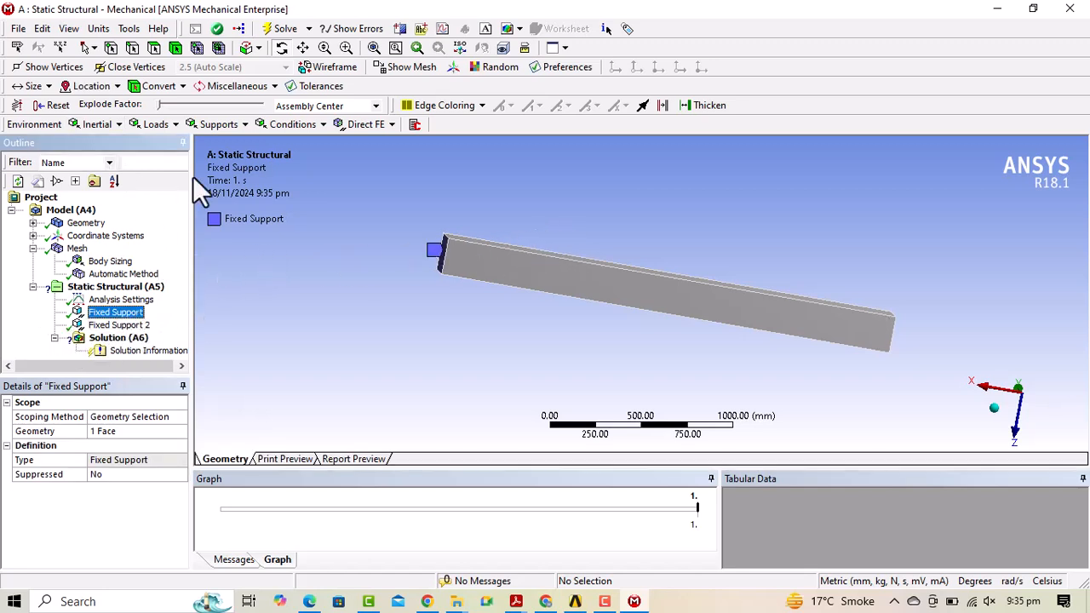
{"action": "left_click_drag", "start_coordinate": [688, 323], "coordinate": [1001, 319]}
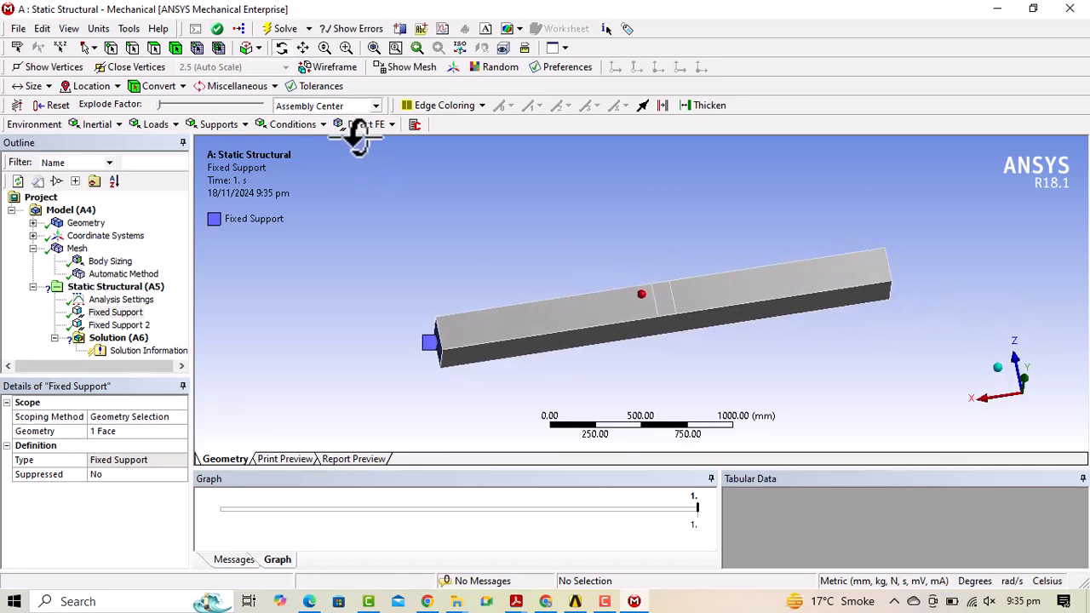
Insert a Force load on the beam's narrow mid-span strip face.
{"action": "left_click", "coordinate": [155, 124]}
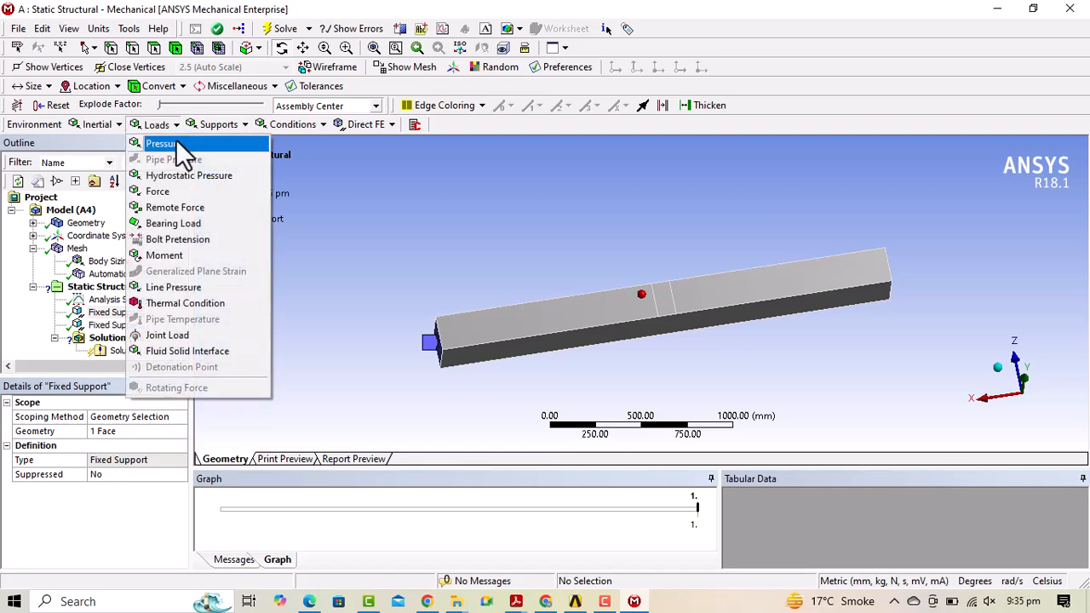
{"action": "left_click", "coordinate": [159, 192]}
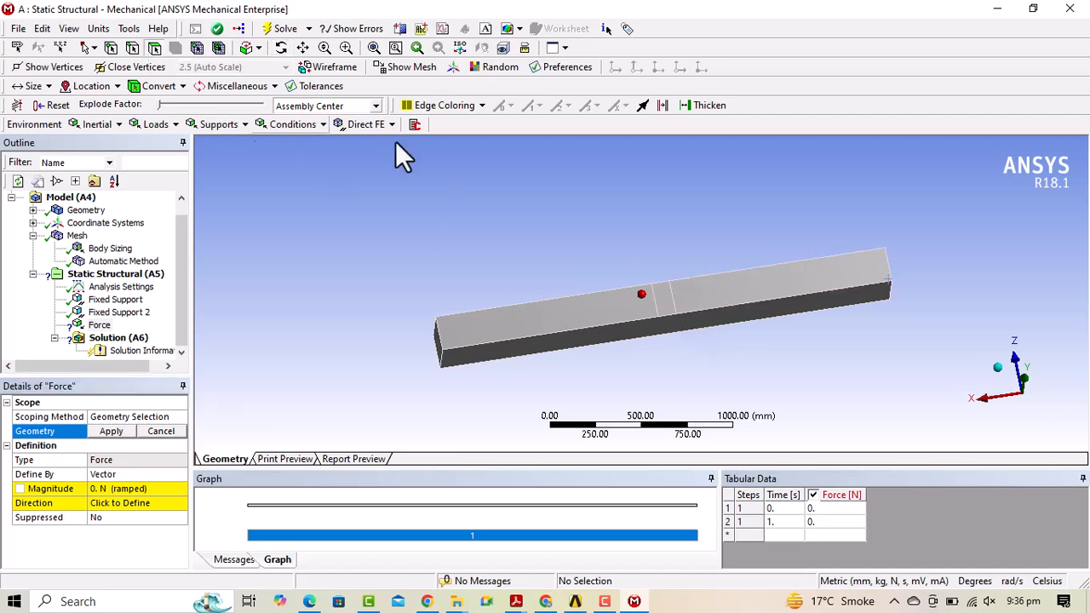
{"action": "left_click", "coordinate": [666, 308]}
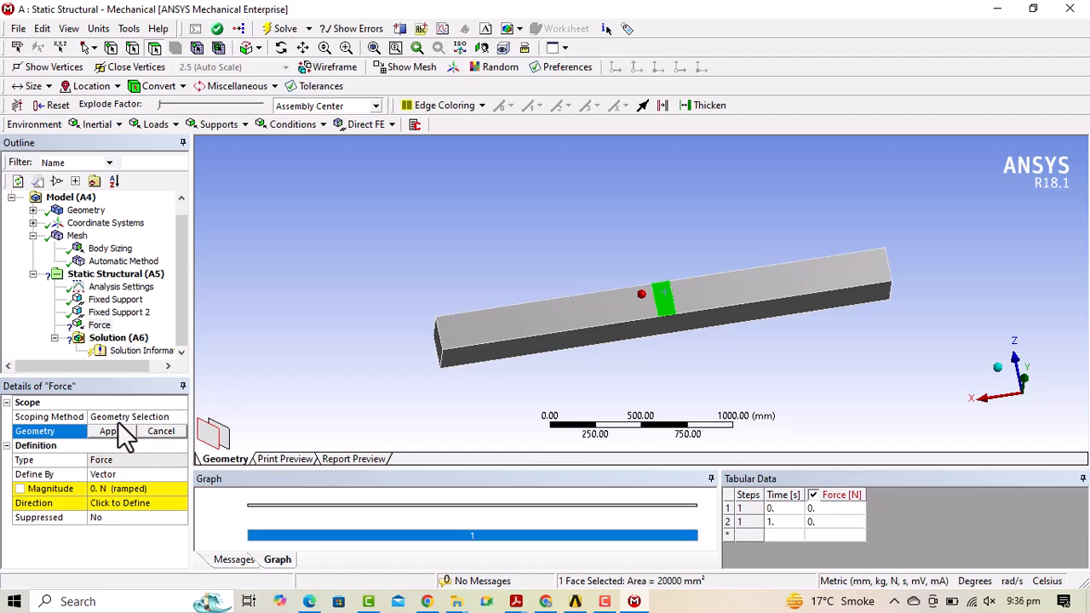
{"action": "left_click", "coordinate": [112, 428]}
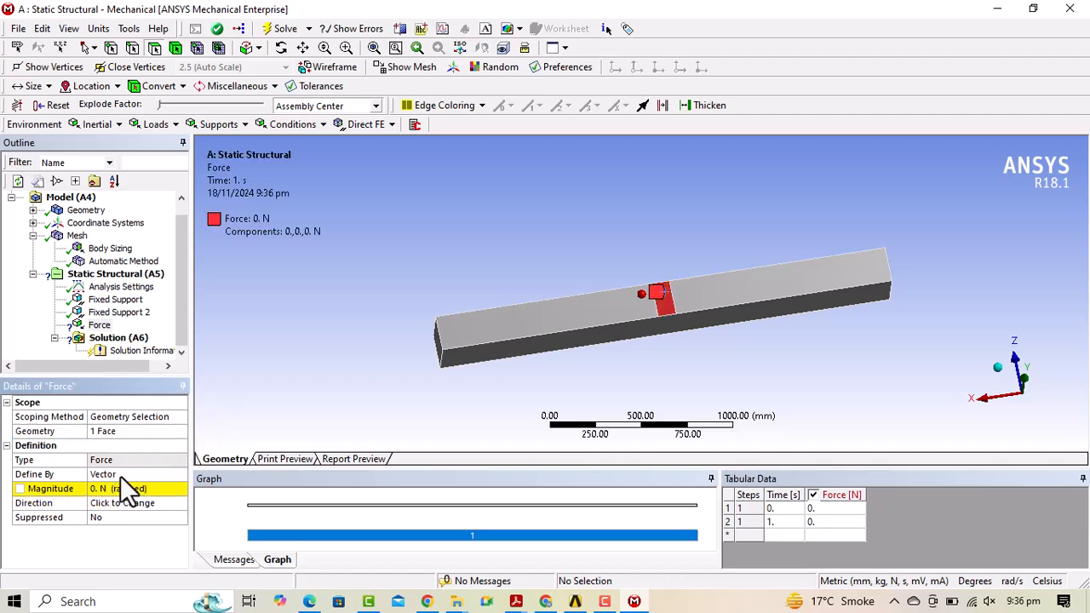
Define the force by components with a Y component of -25000 N.
{"action": "left_click", "coordinate": [120, 475]}
{"action": "left_click", "coordinate": [180, 475]}
{"action": "left_click", "coordinate": [131, 484]}
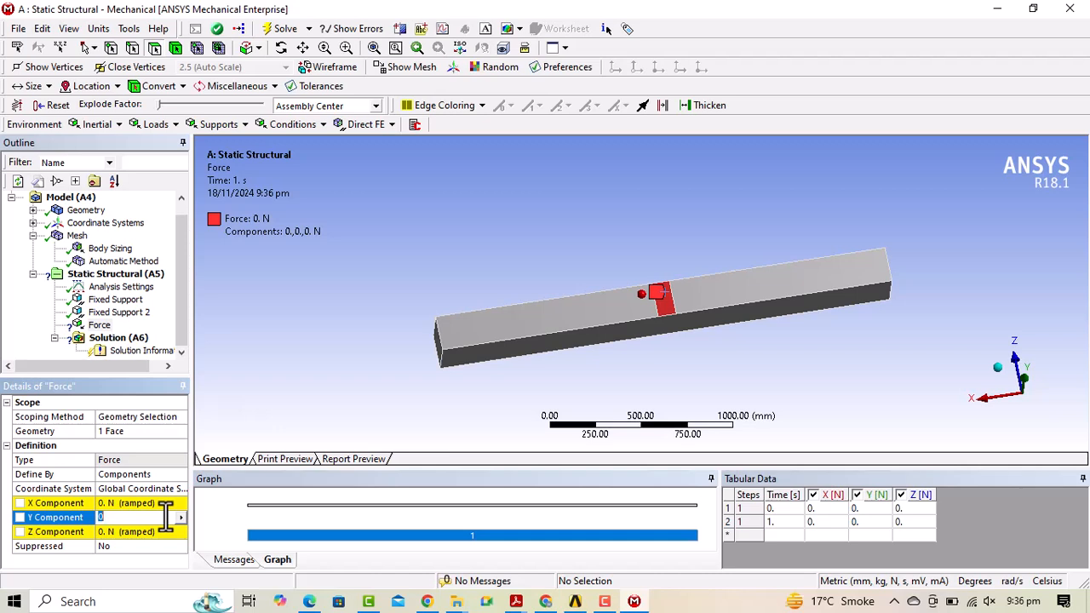
{"action": "type", "text": "-25000"}
{"action": "key", "text": "Return"}
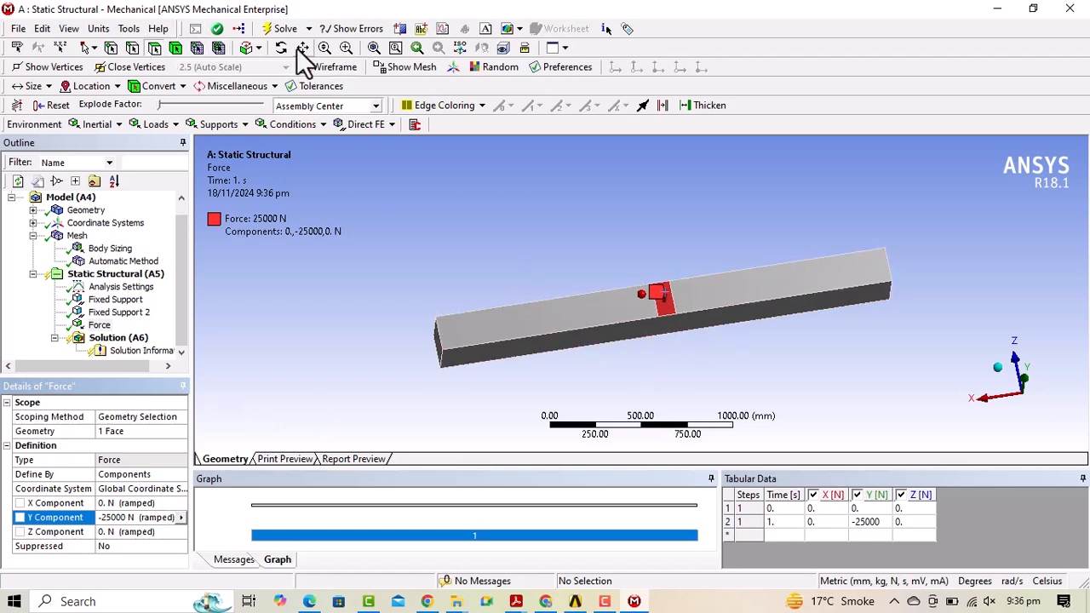
Orbit to check the loaded face, clear the selection and select Solution (A6).
{"action": "left_click", "coordinate": [640, 330]}
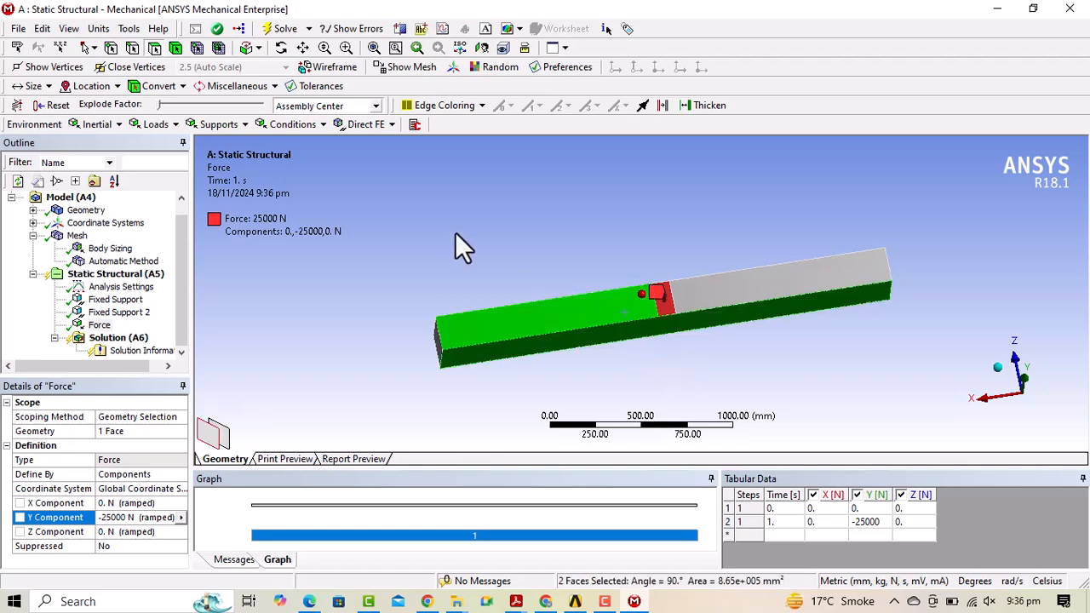
{"action": "left_click", "coordinate": [281, 47]}
{"action": "left_click_drag", "start_coordinate": [503, 212], "coordinate": [523, 222]}
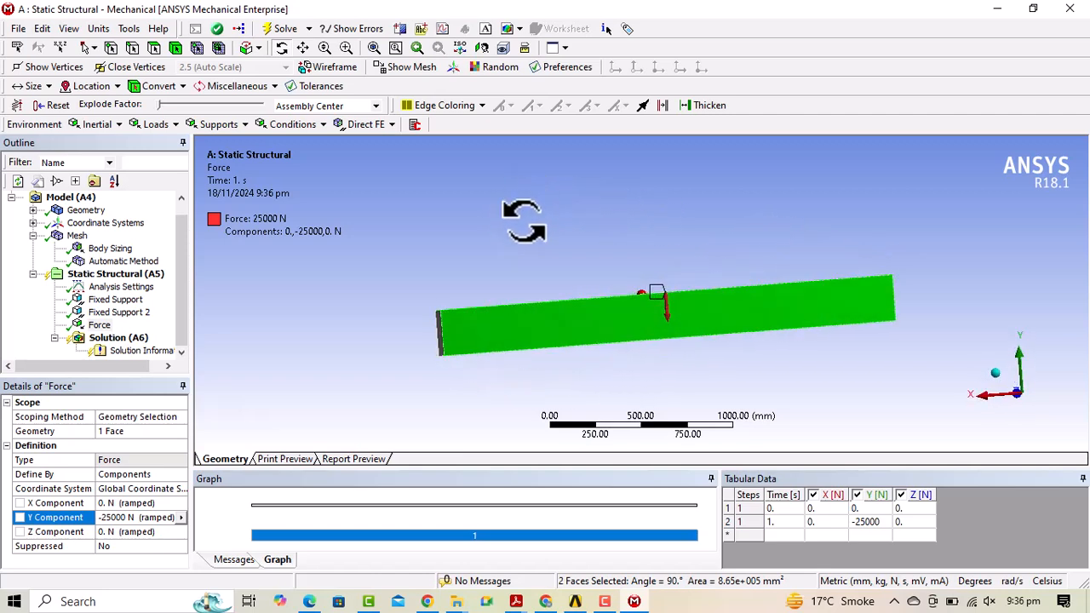
{"action": "left_click", "coordinate": [359, 263]}
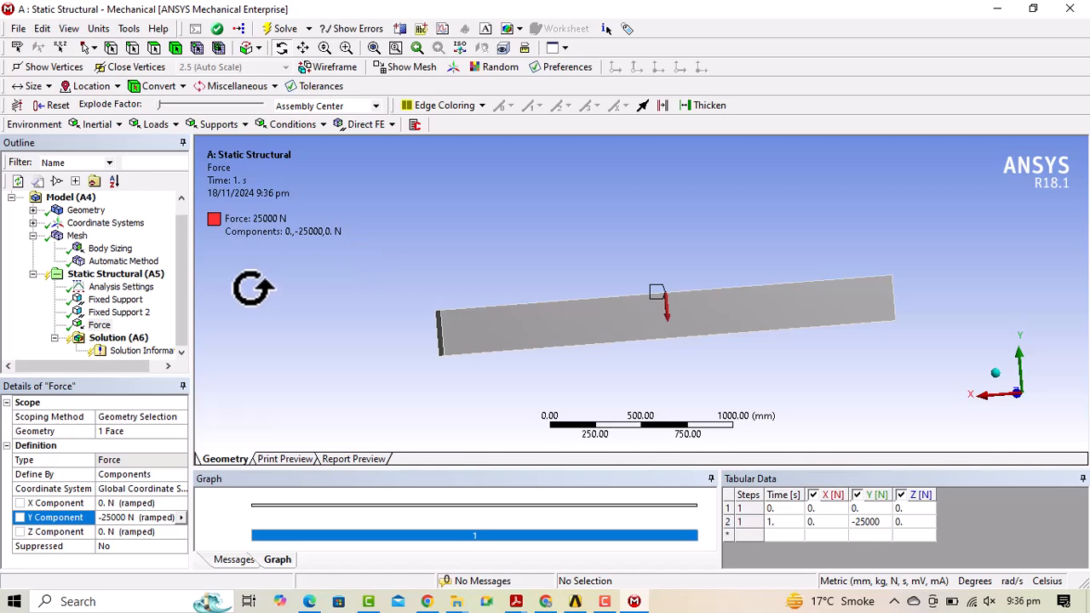
{"action": "left_click", "coordinate": [117, 340]}
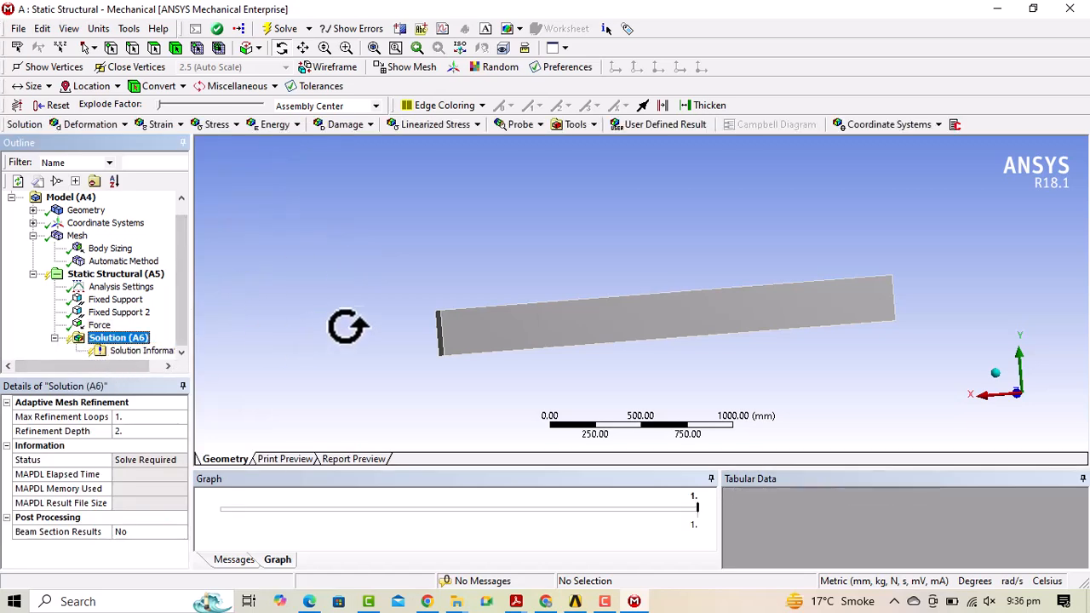
Run the solver until Solution (A6) reports Done, then orbit into an oblique view.
{"action": "left_click", "coordinate": [281, 29]}
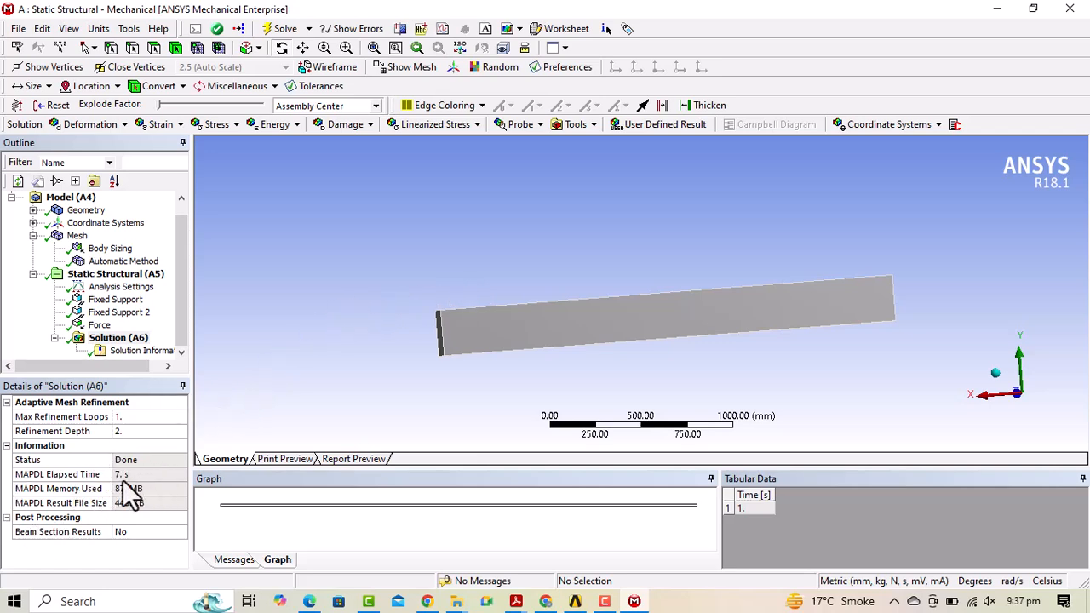
{"action": "left_click_drag", "start_coordinate": [689, 287], "coordinate": [634, 323]}
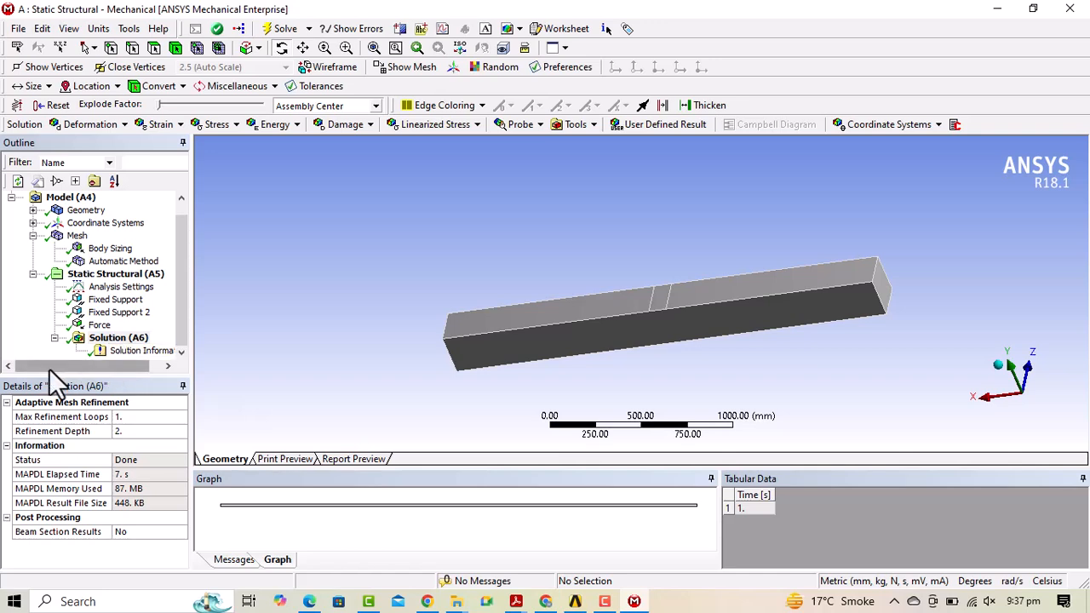
{"action": "left_click_drag", "start_coordinate": [48, 368], "coordinate": [97, 369]}
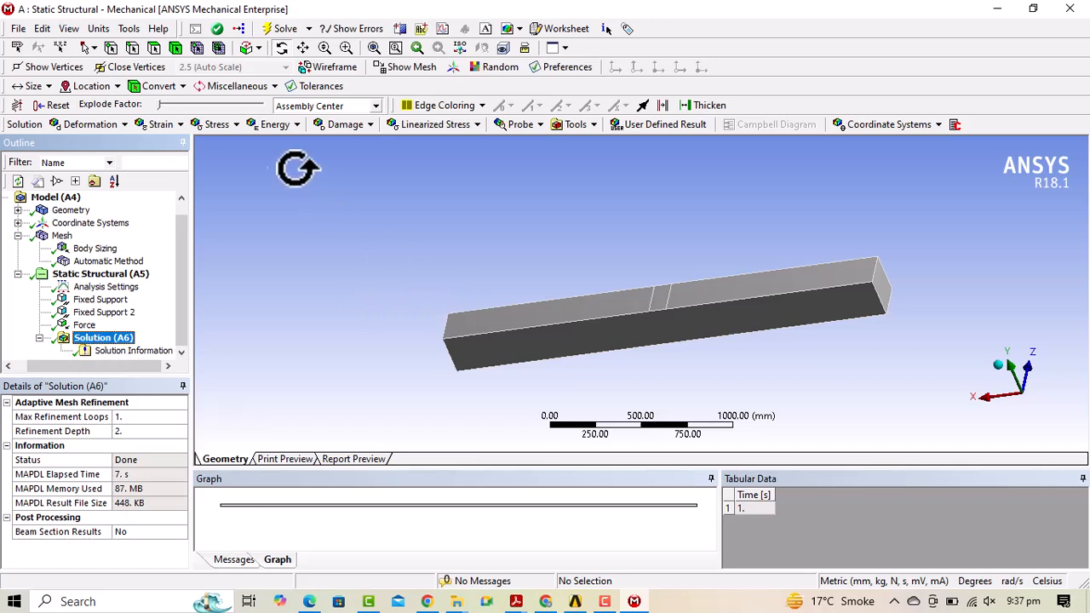
Insert Total Deformation, Equivalent (von-Mises), Normal and Shear Stress under Solution (A6) and solve them.
{"action": "left_click", "coordinate": [125, 125]}
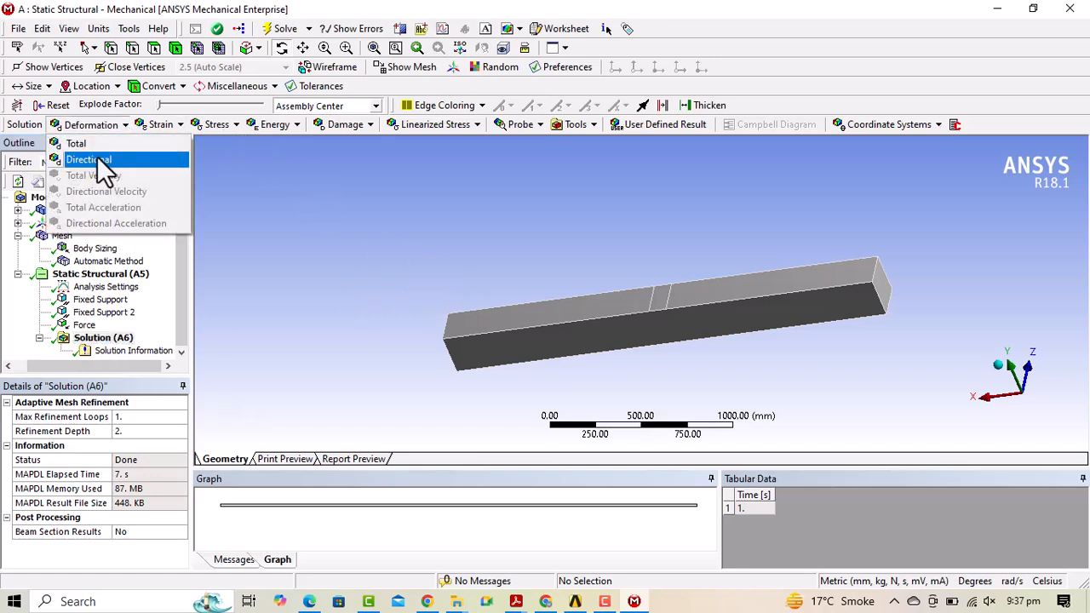
{"action": "left_click", "coordinate": [88, 146]}
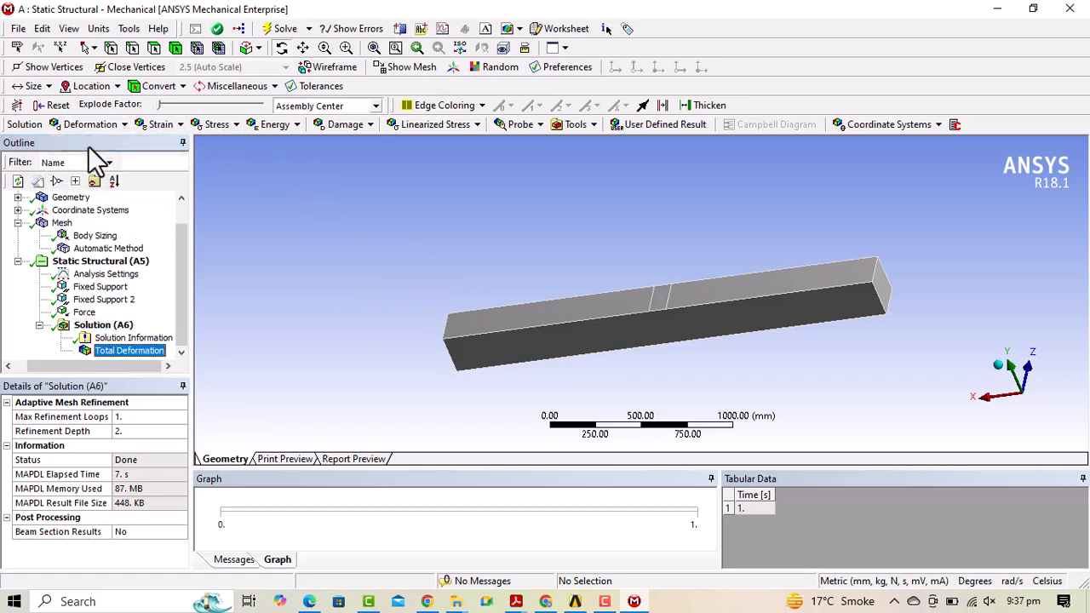
{"action": "left_click", "coordinate": [219, 126]}
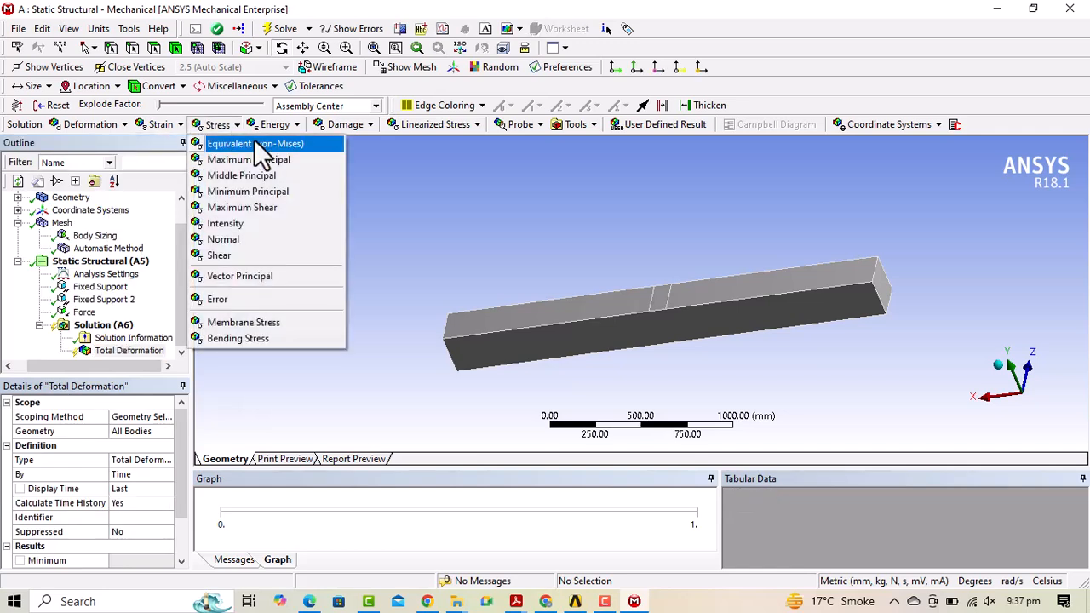
{"action": "left_click", "coordinate": [272, 140]}
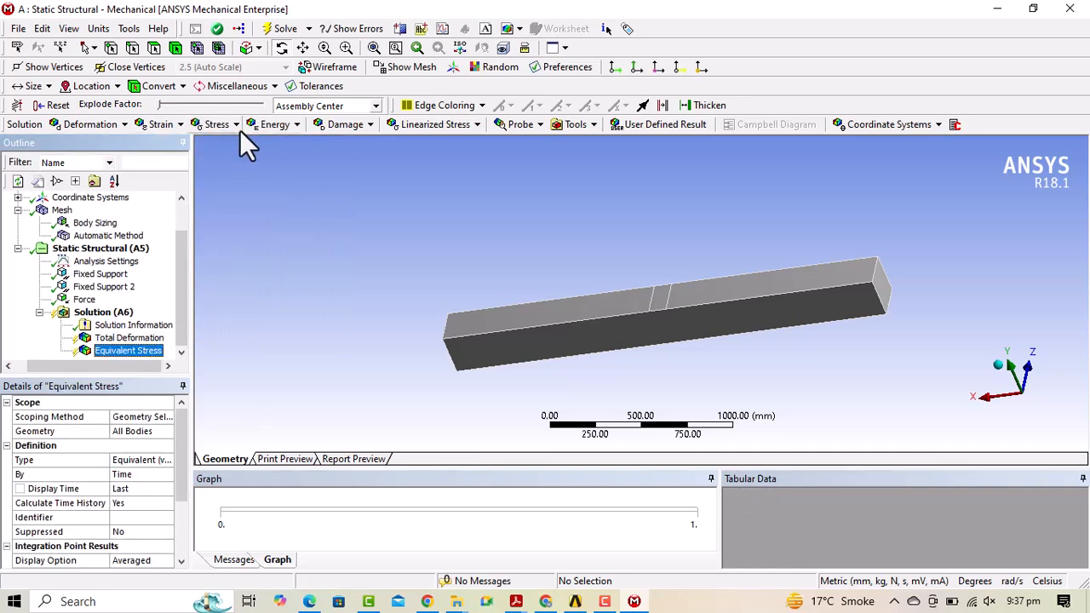
{"action": "left_click", "coordinate": [235, 127]}
{"action": "left_click", "coordinate": [231, 239]}
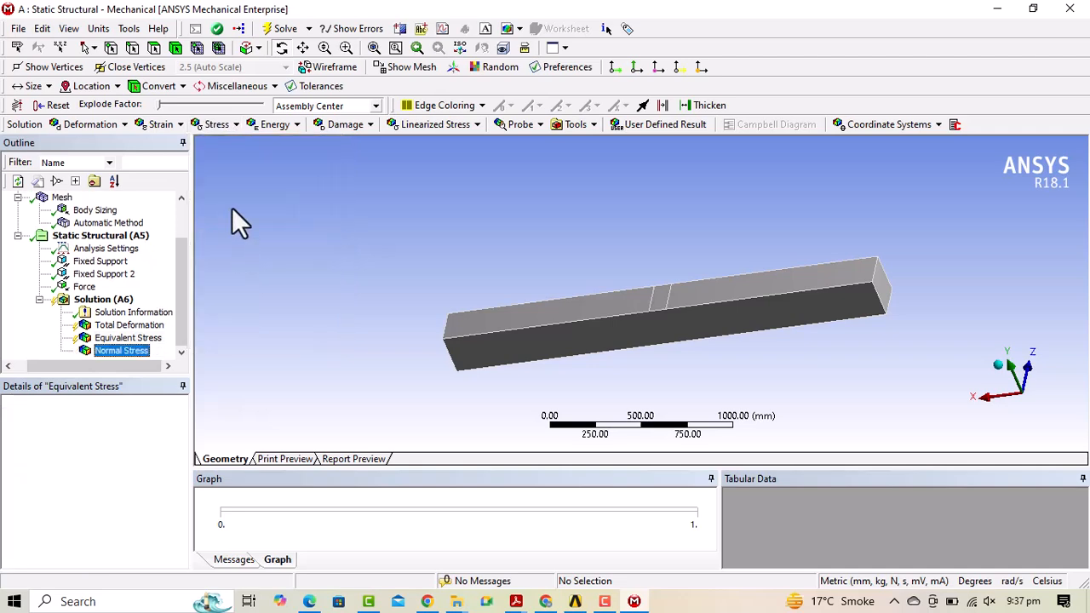
{"action": "left_click", "coordinate": [239, 124]}
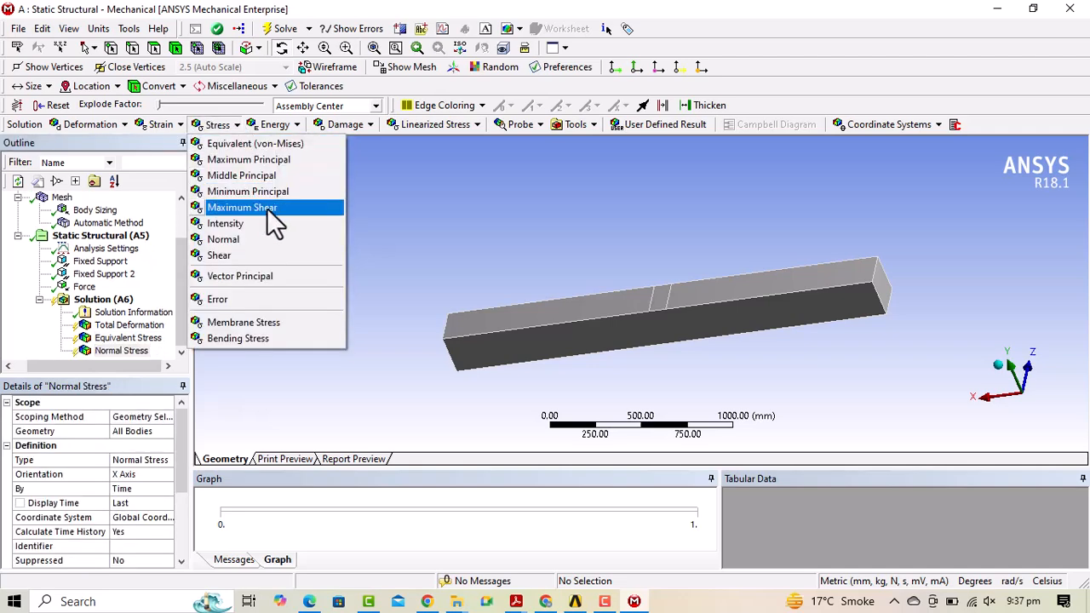
{"action": "left_click", "coordinate": [228, 253]}
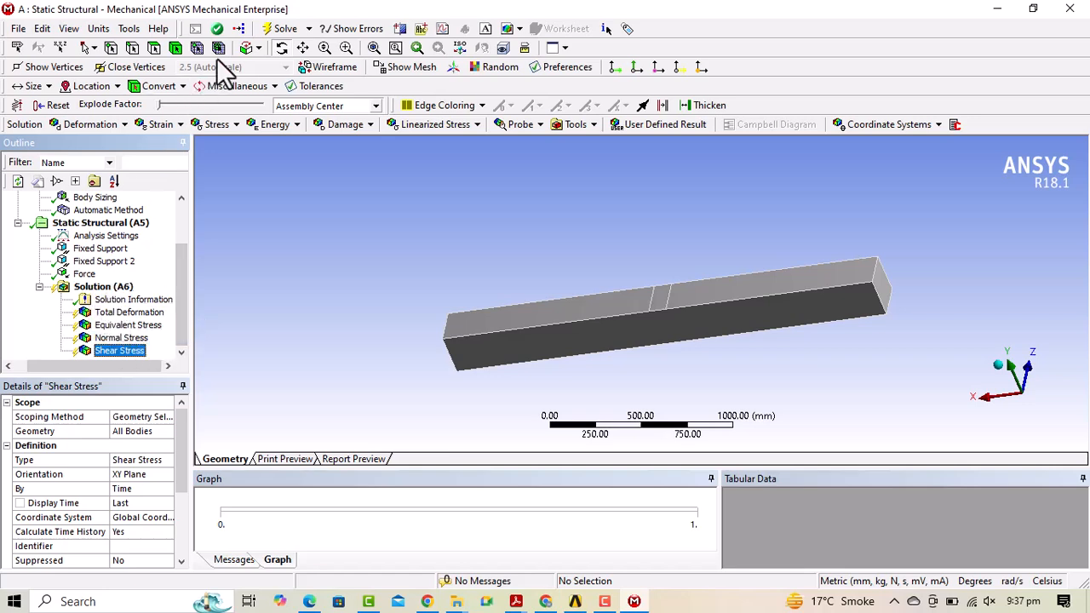
{"action": "left_click", "coordinate": [106, 290]}
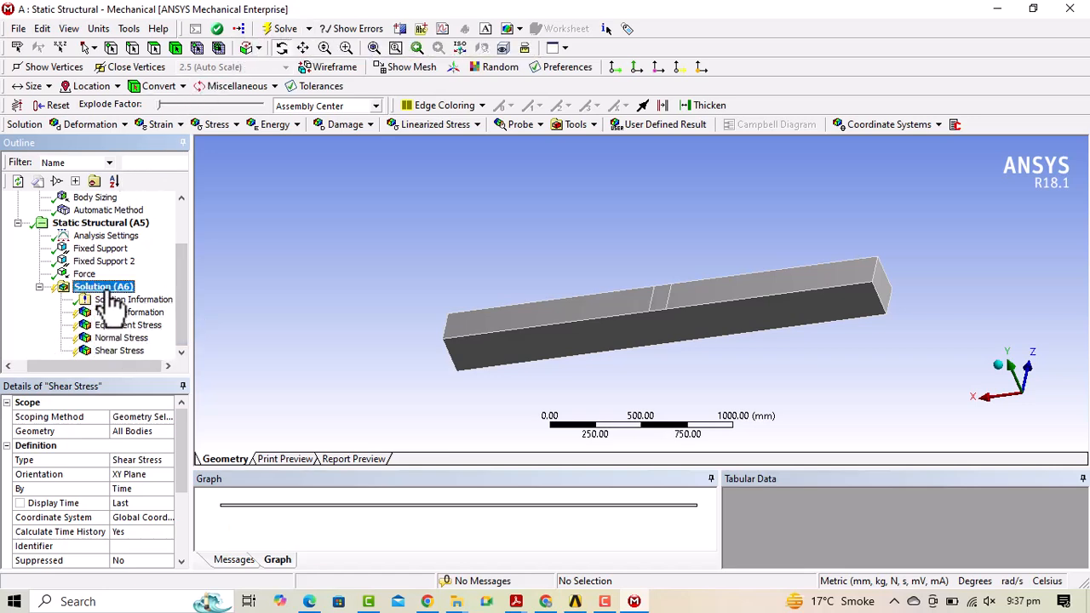
{"action": "left_click", "coordinate": [286, 34]}
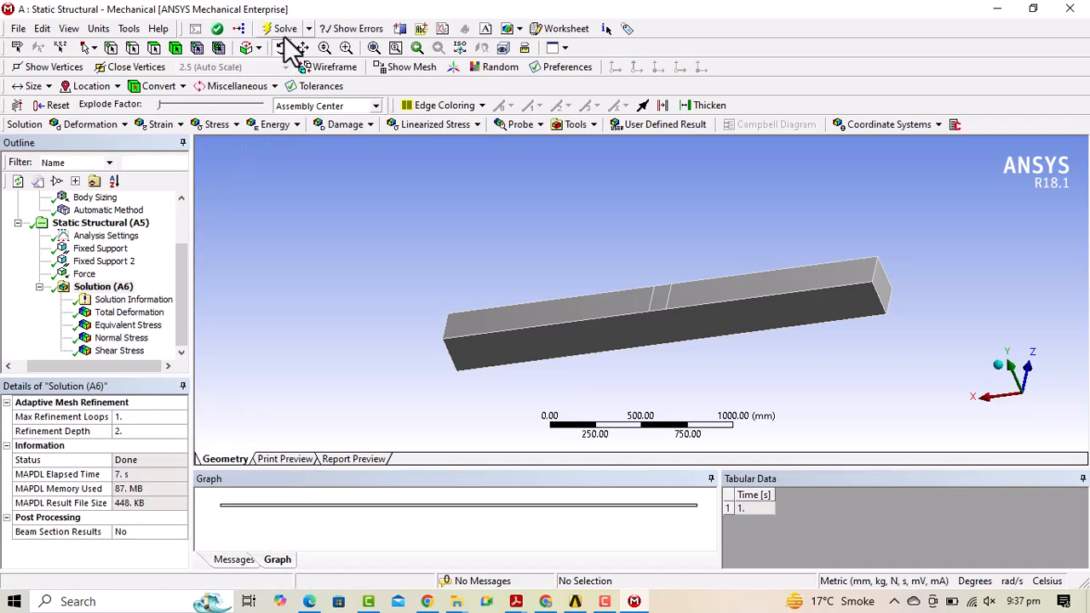
Step through the total deformation, von-Mises, normal and shear stress contours, orbiting the beam to a front view.
{"action": "left_click", "coordinate": [129, 313]}
{"action": "left_click_drag", "start_coordinate": [591, 345], "coordinate": [493, 284]}
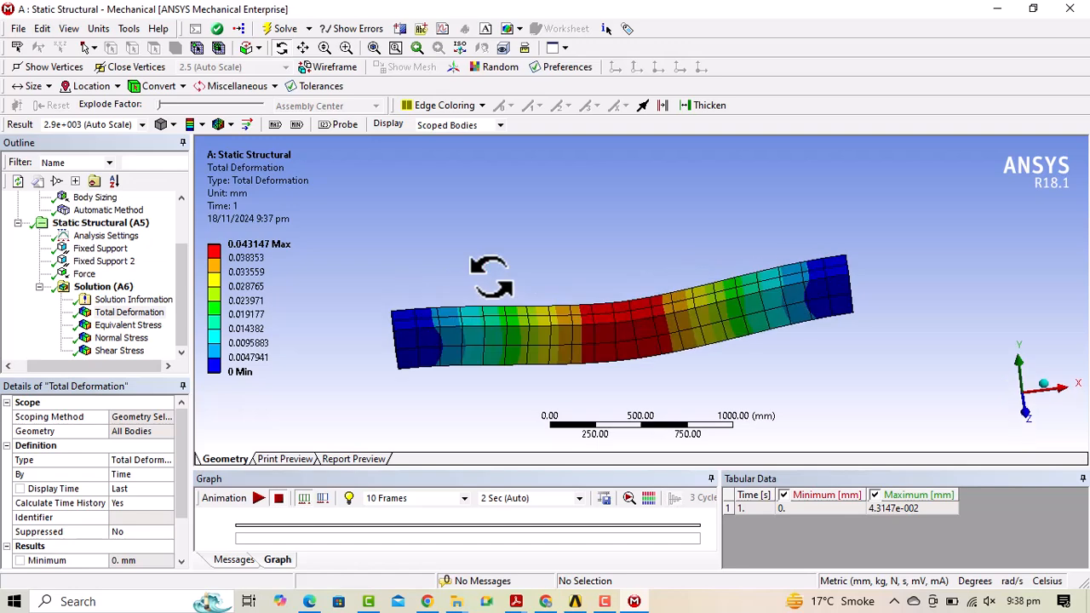
{"action": "left_click", "coordinate": [111, 327]}
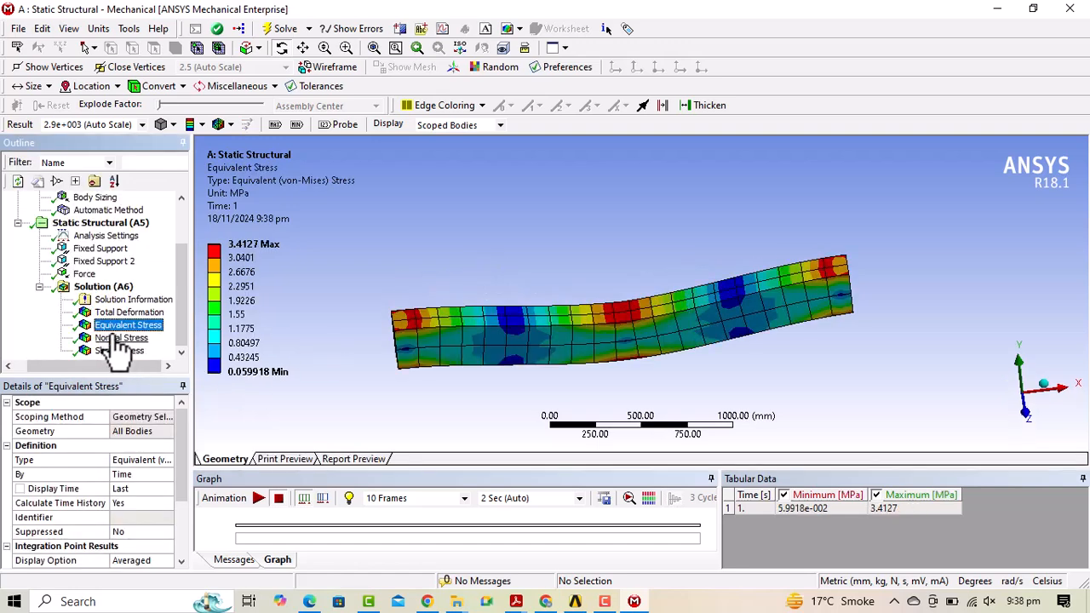
{"action": "left_click", "coordinate": [118, 339]}
{"action": "left_click", "coordinate": [119, 351]}
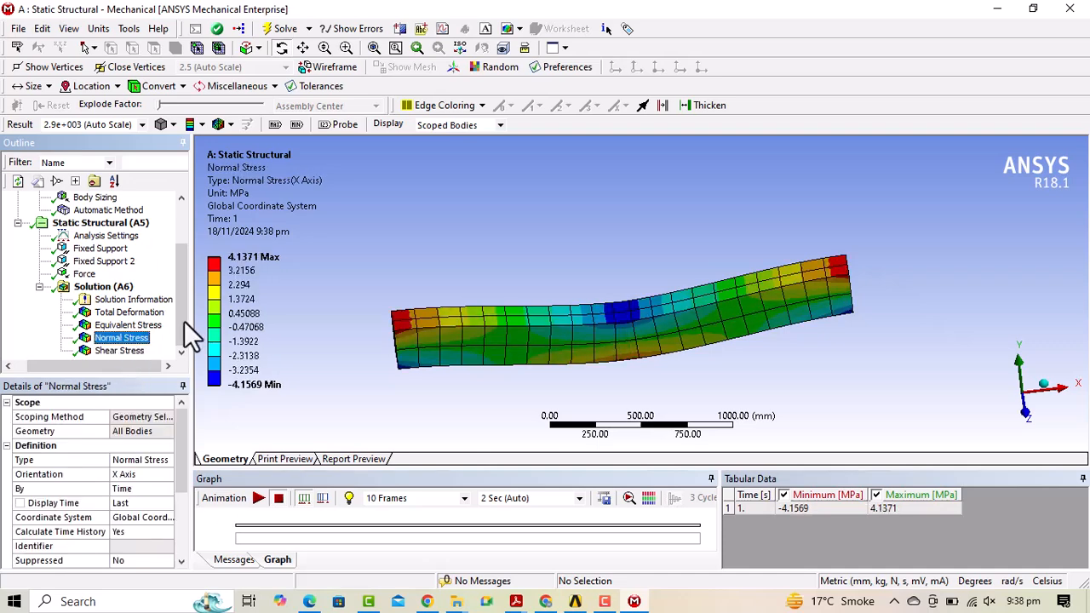
{"action": "left_click_drag", "start_coordinate": [567, 336], "coordinate": [885, 223]}
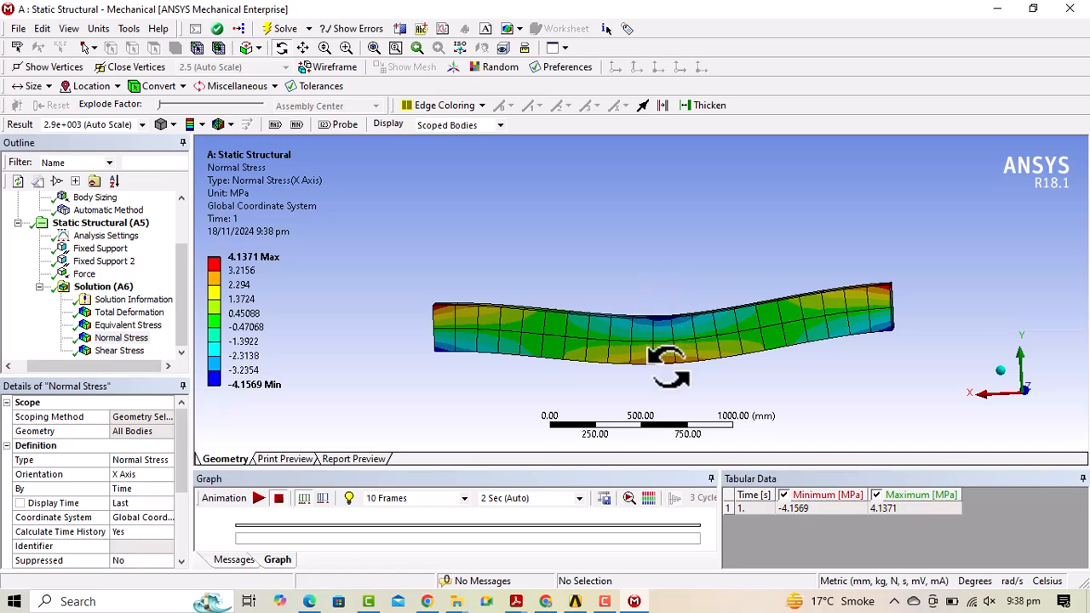
Redisplay the total deformation contour, then the von-Mises equivalent stress (0.059918 to 3.4127 MPa).
{"action": "left_click", "coordinate": [132, 313]}
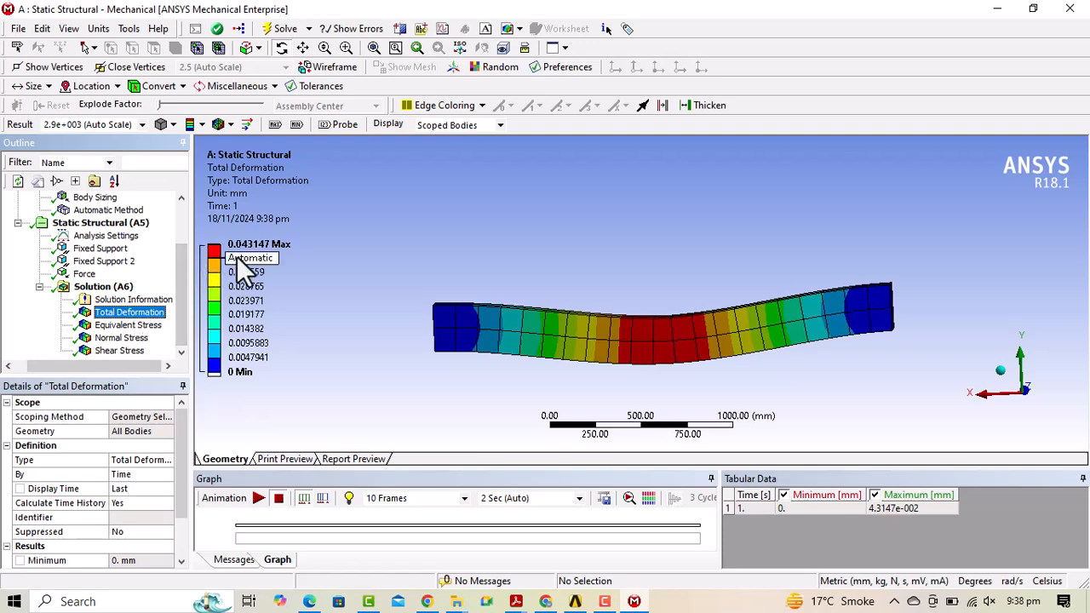
{"action": "left_click", "coordinate": [103, 326]}
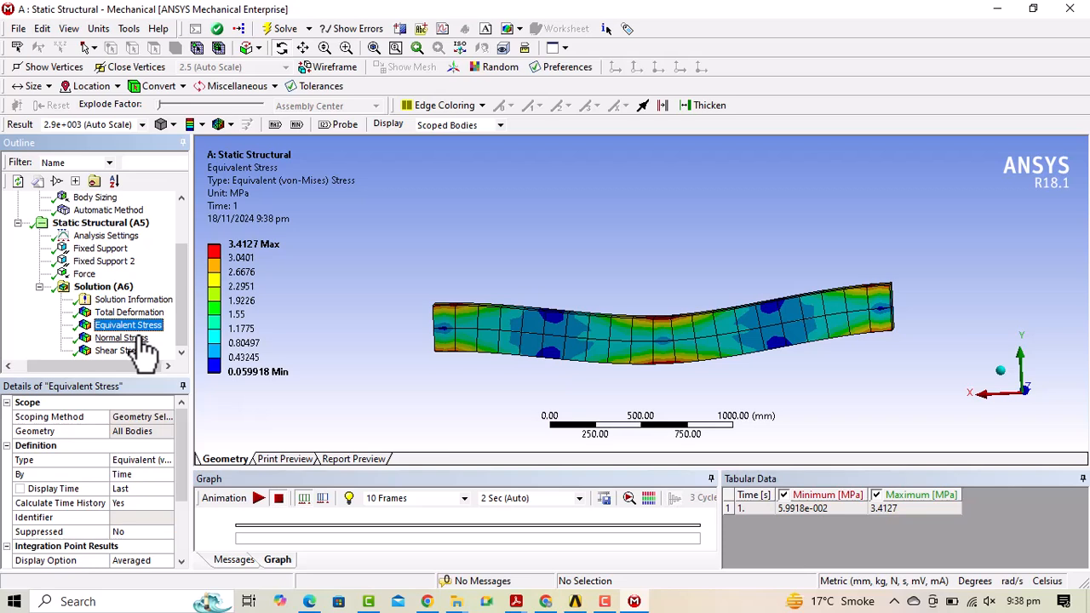